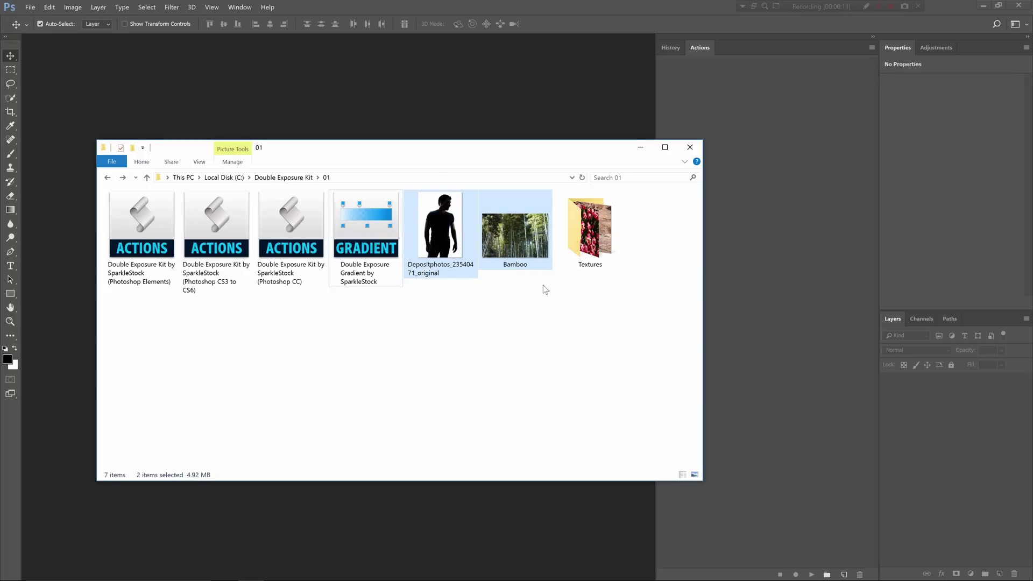
- Open Bamboo.jpg and place the man's silhouette photo over it
left_click_drag(515, 237, 489, 120)
key("alt+Tab")
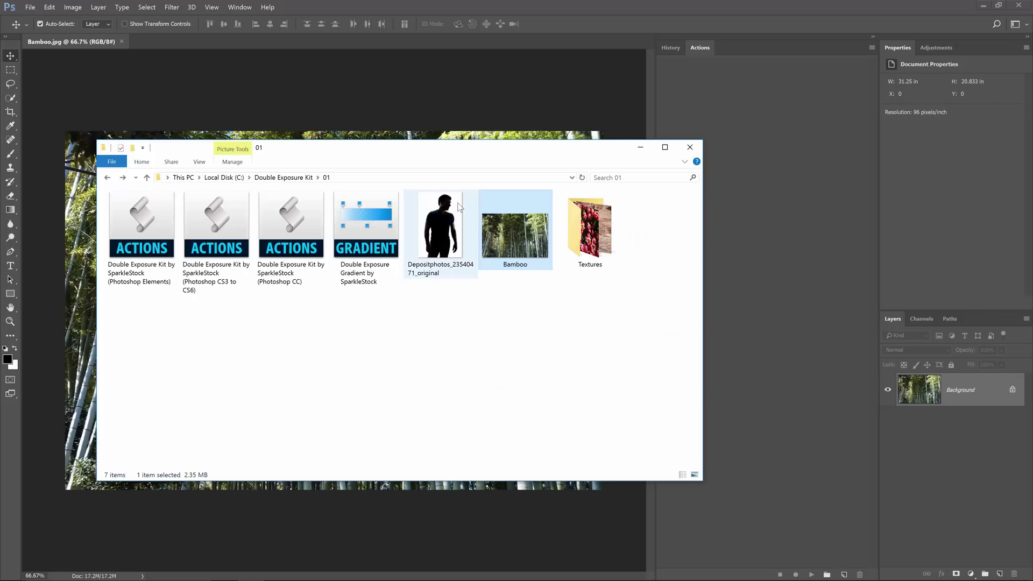
left_click_drag(438, 228, 455, 126)
key("Return")
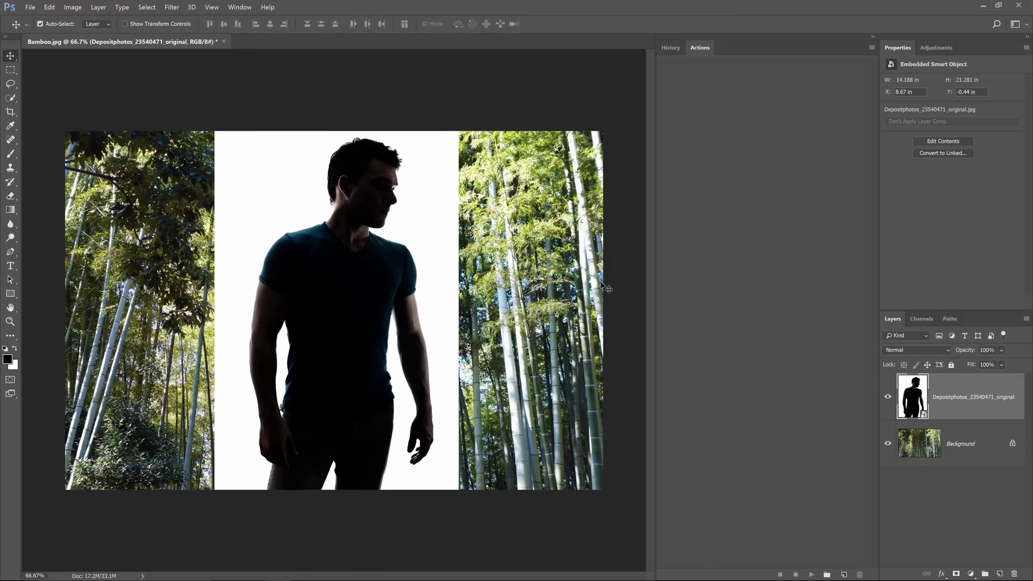
- Add a white-filled layer beneath the silhouette and combine both into one smart object
left_click(999, 574)
left_click_drag(986, 411, 965, 459)
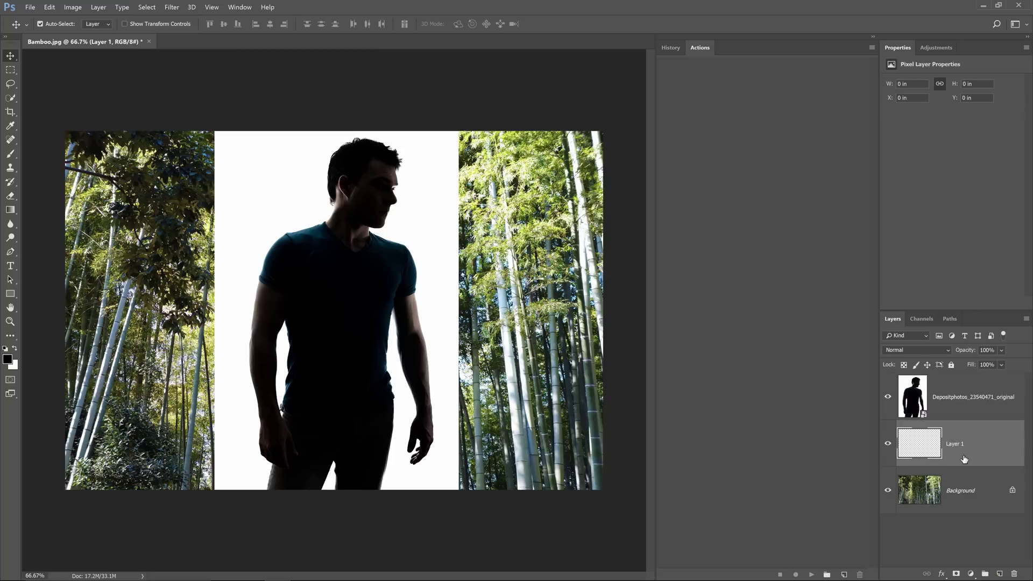
key("ctrl+BackSpace")
left_click(954, 412, "ctrl")
right_click(951, 413)
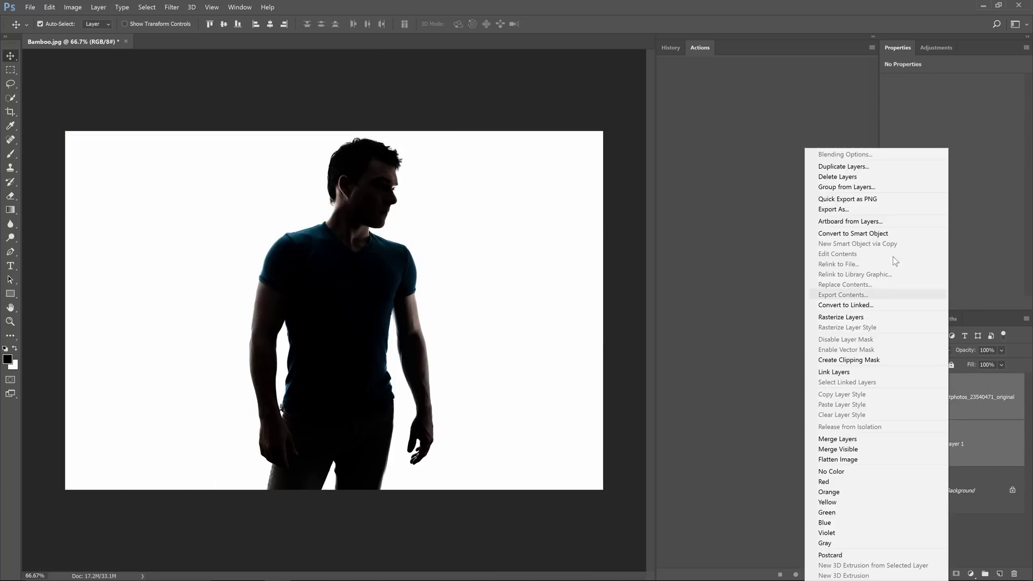
left_click(888, 237)
left_click(888, 399)
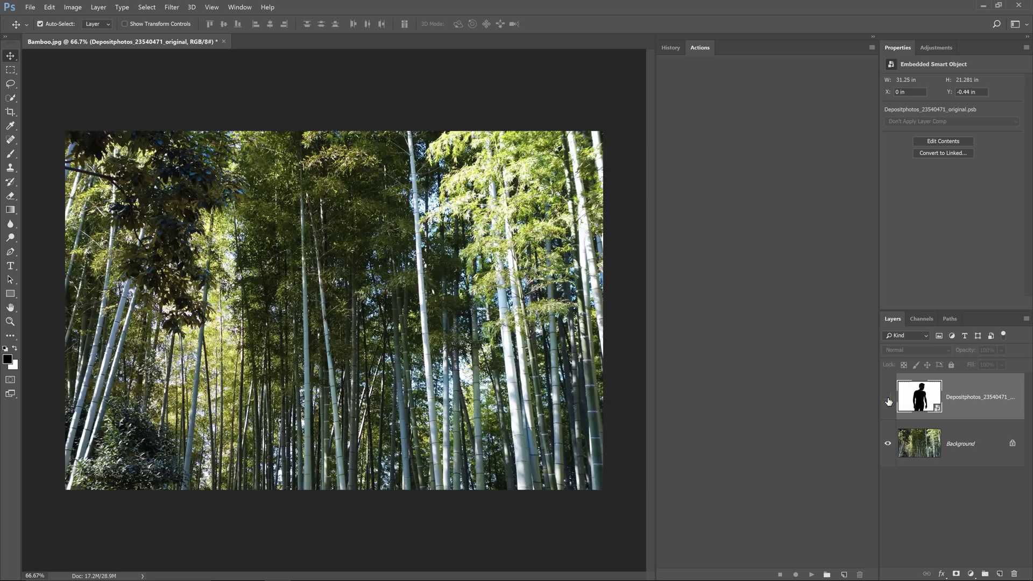
left_click(888, 398)
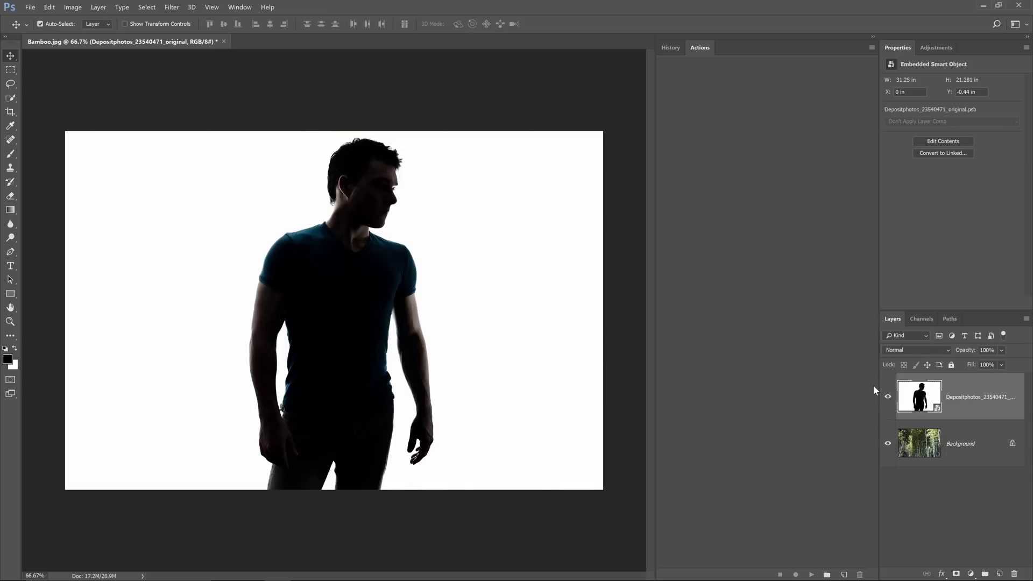
- Load the kit's Photoshop CC actions file into Photoshop
key("alt+Tab")
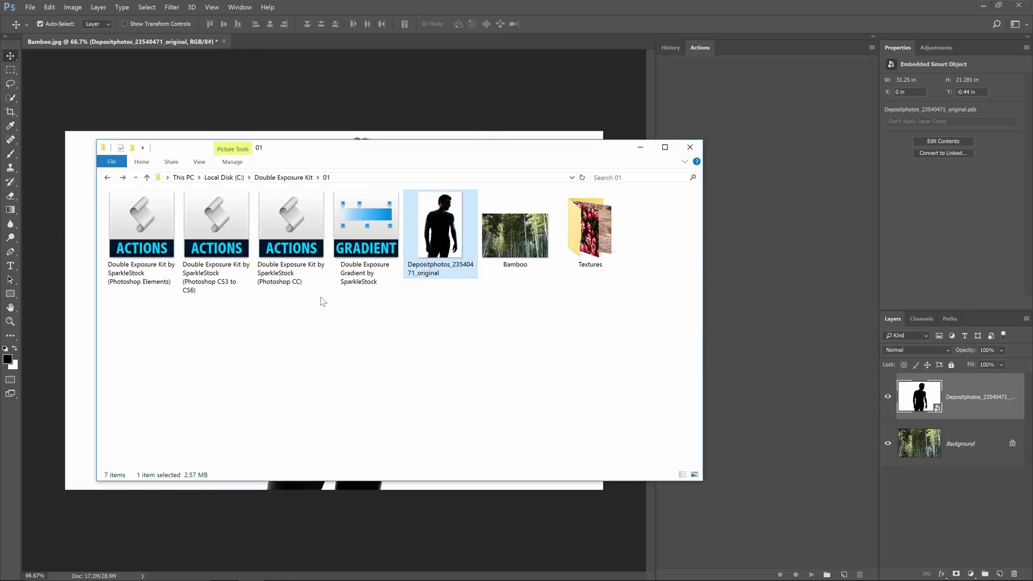
left_click(311, 251)
double_click(319, 245)
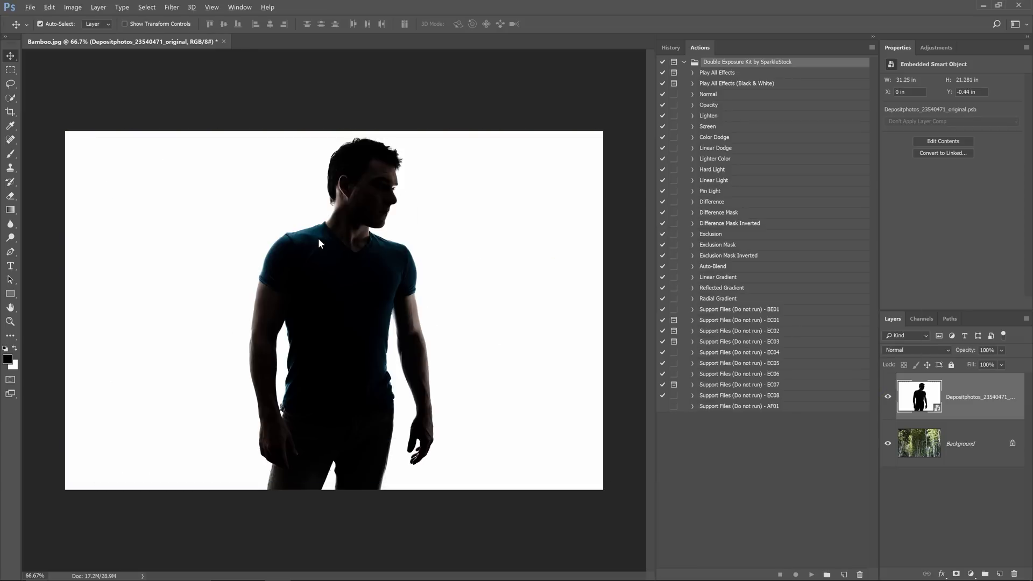
- Point out the three actions files: Photoshop Elements, CS3 to CS6, and Photoshop CC
key("alt+Tab")
left_click(264, 326)
left_click_drag(290, 324, 156, 241)
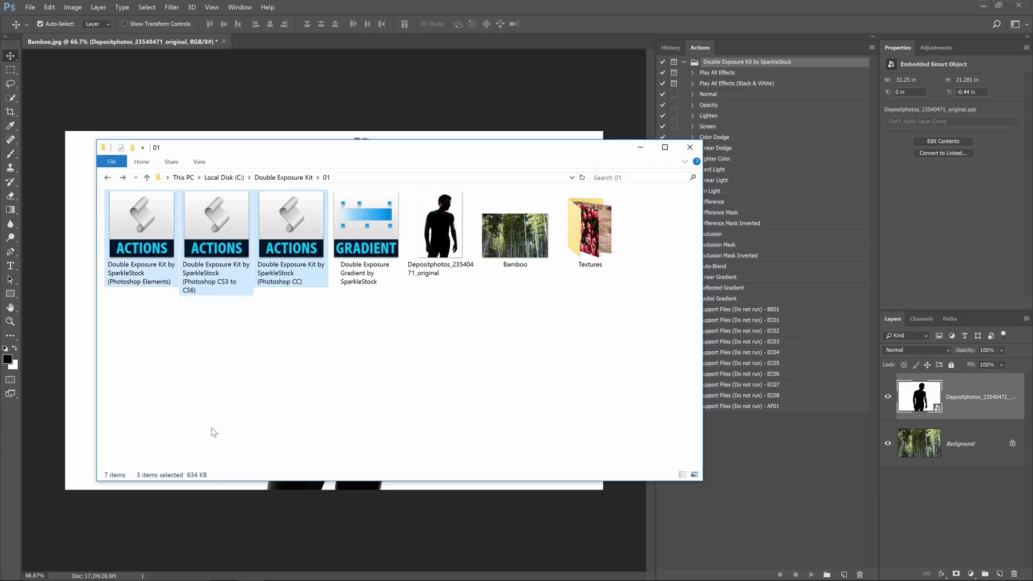
left_click(145, 275)
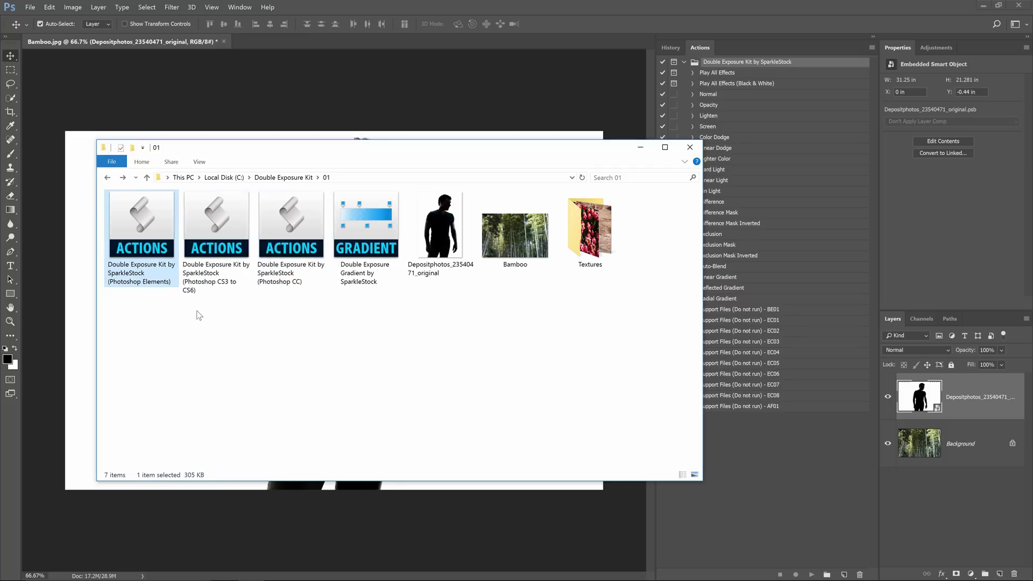
left_click(225, 293)
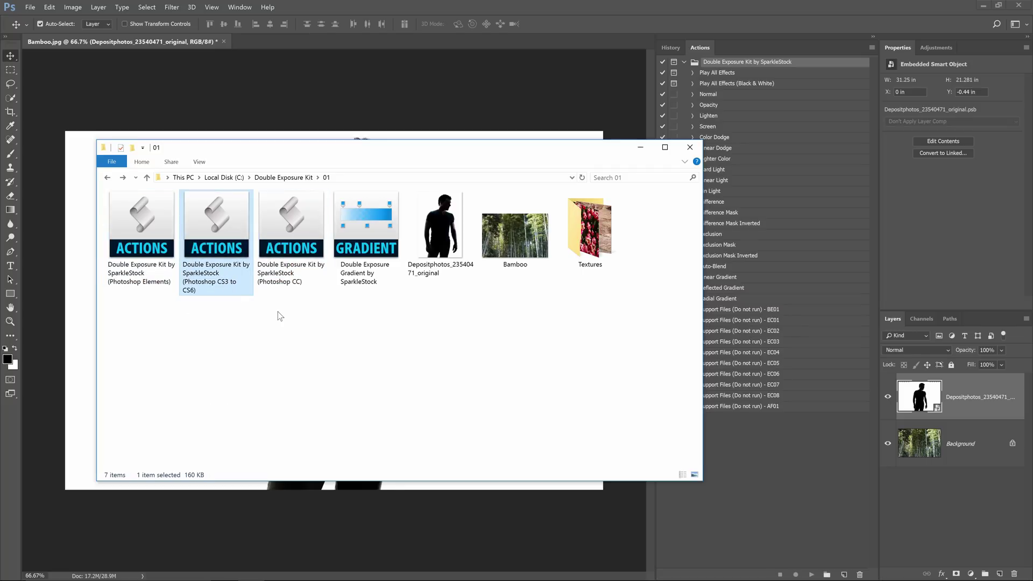
left_click(315, 280)
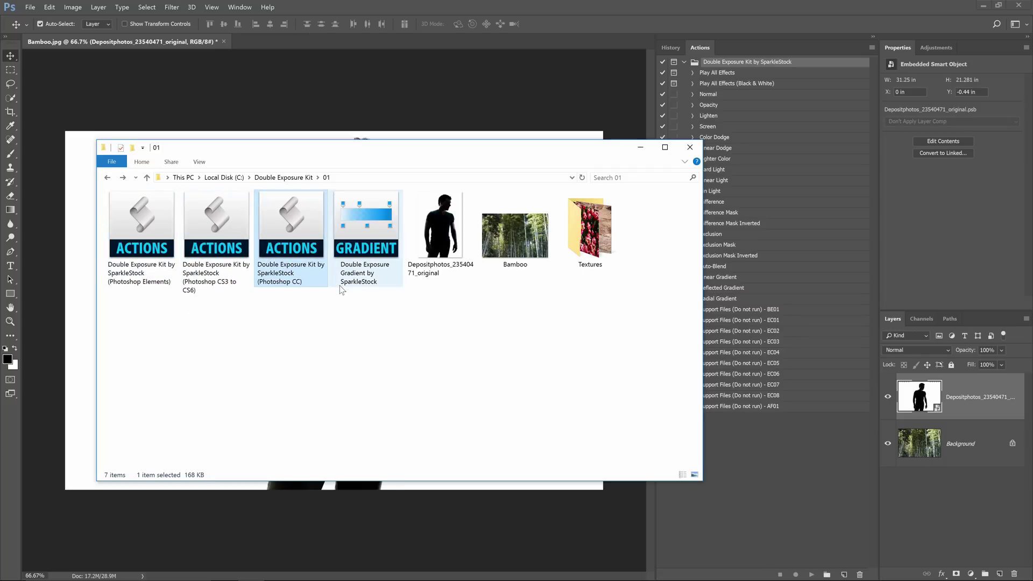
left_click(348, 329)
left_click(746, 443)
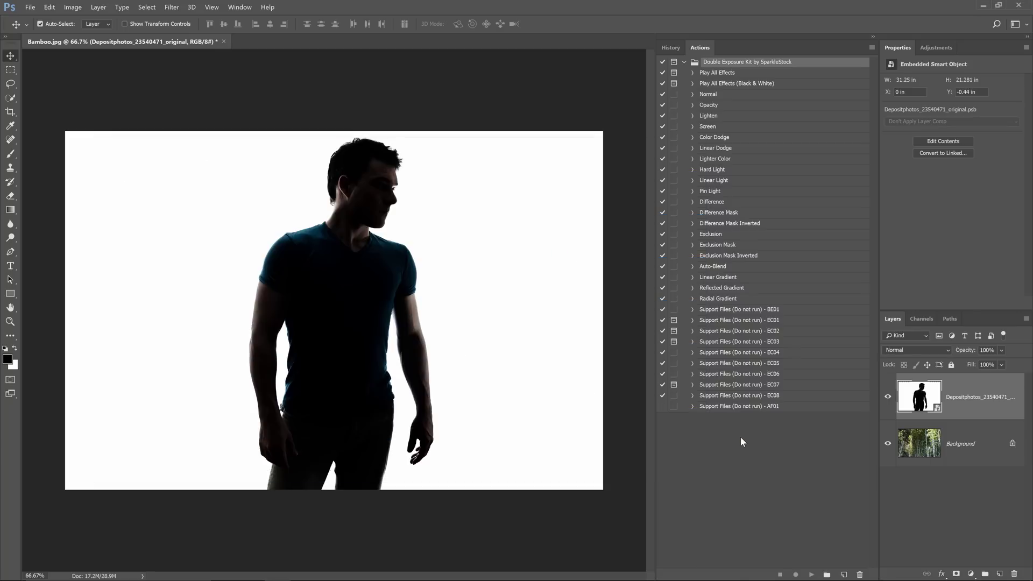
key("alt+i")
key("m")
key("8")
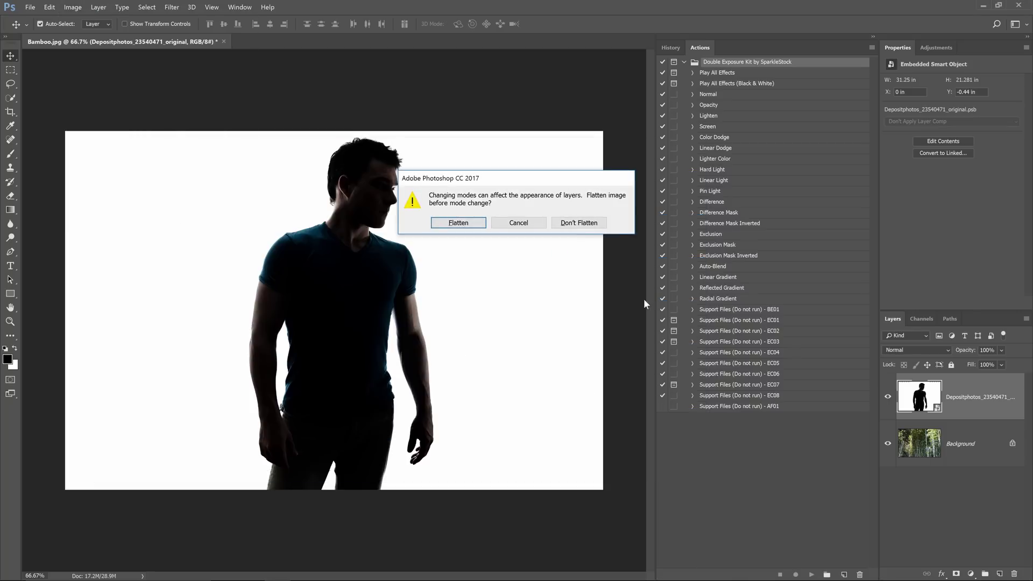
left_click(584, 225)
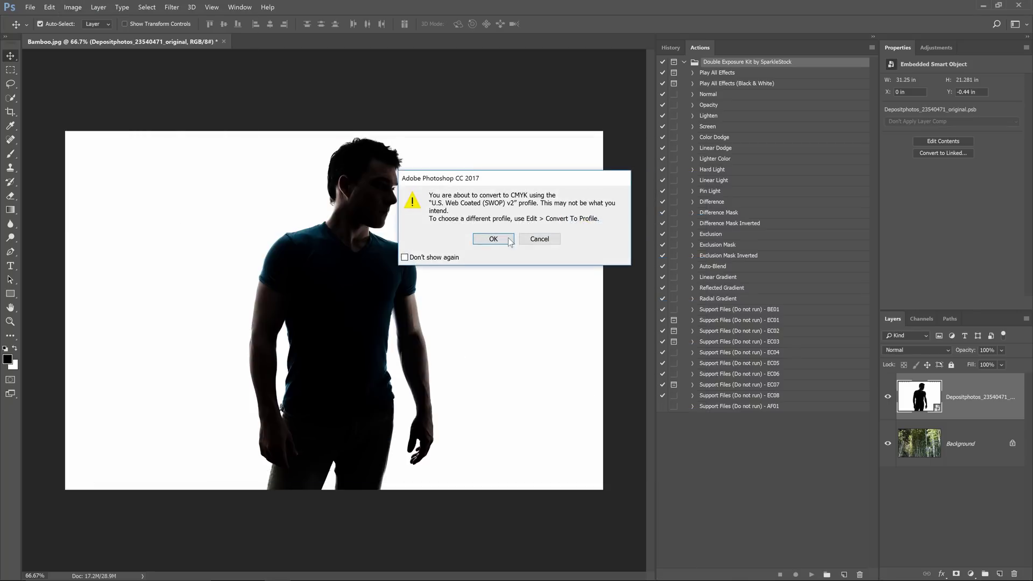
left_click(508, 239)
left_click(708, 94)
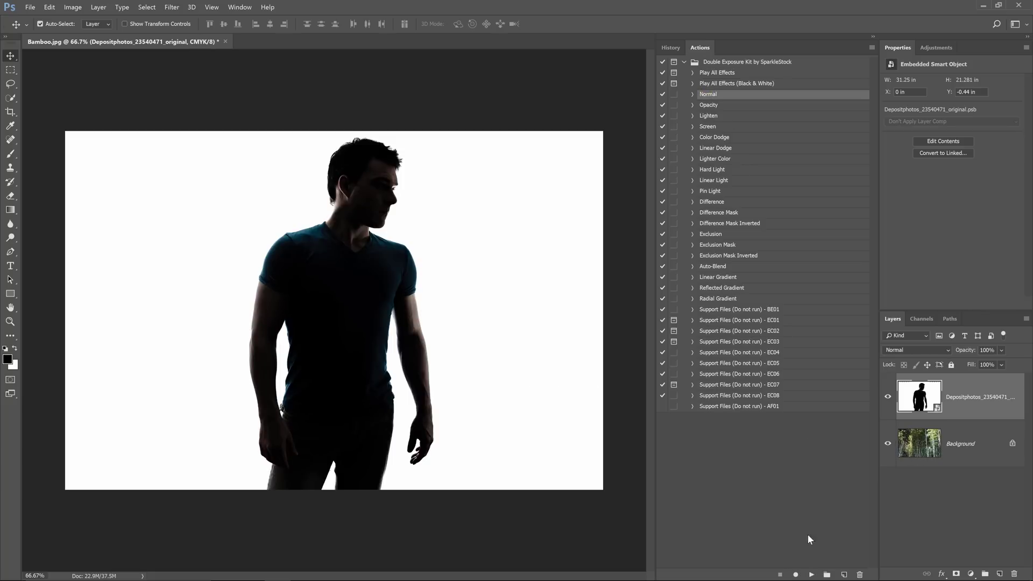
left_click(812, 575)
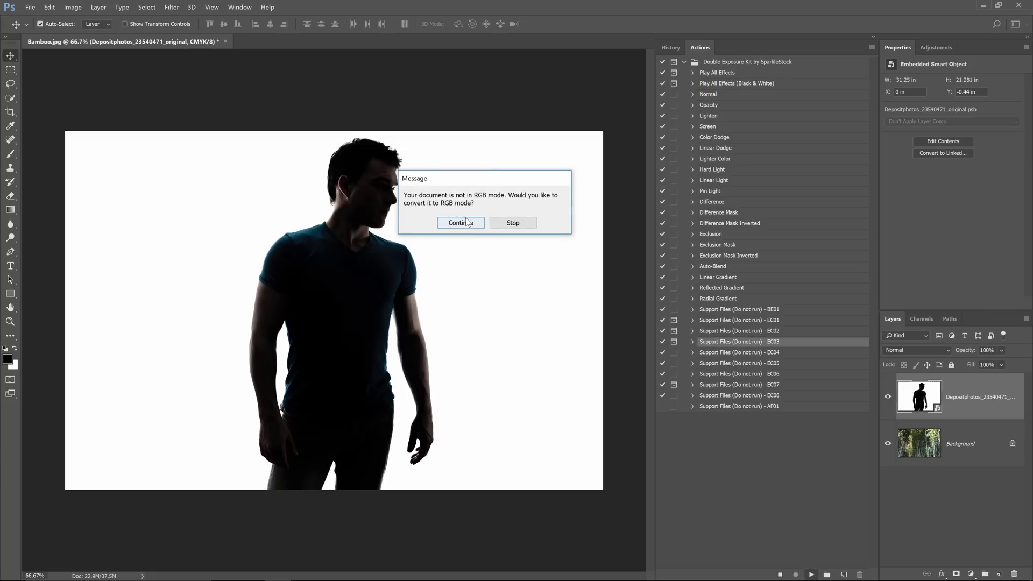
left_click(511, 222)
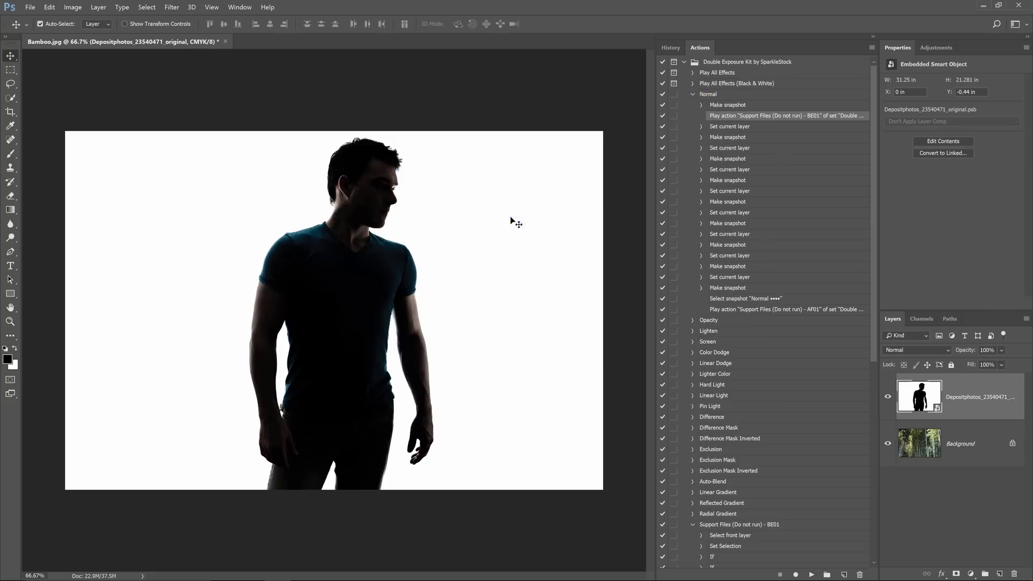
left_click(693, 94)
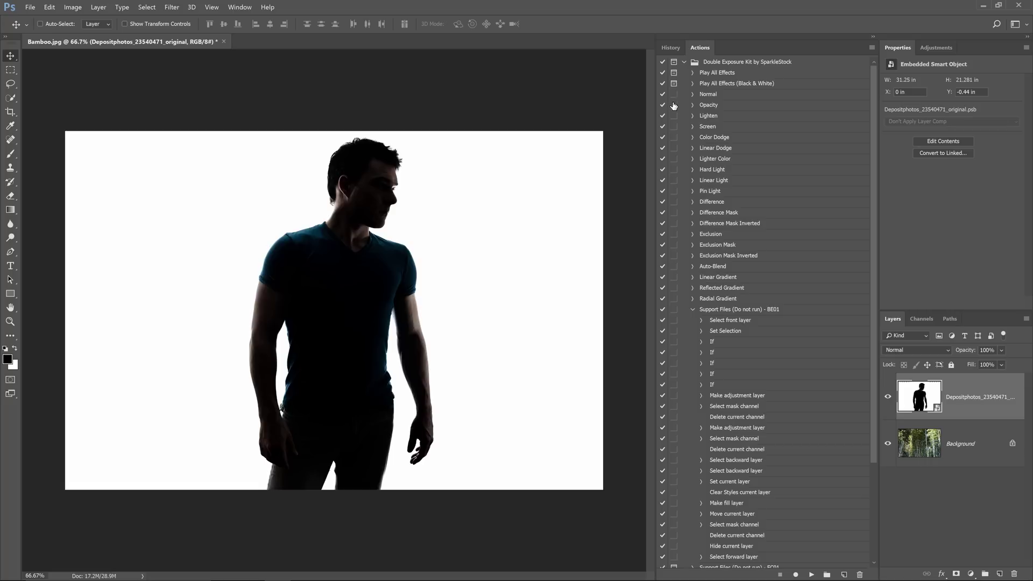
key("ctrl")
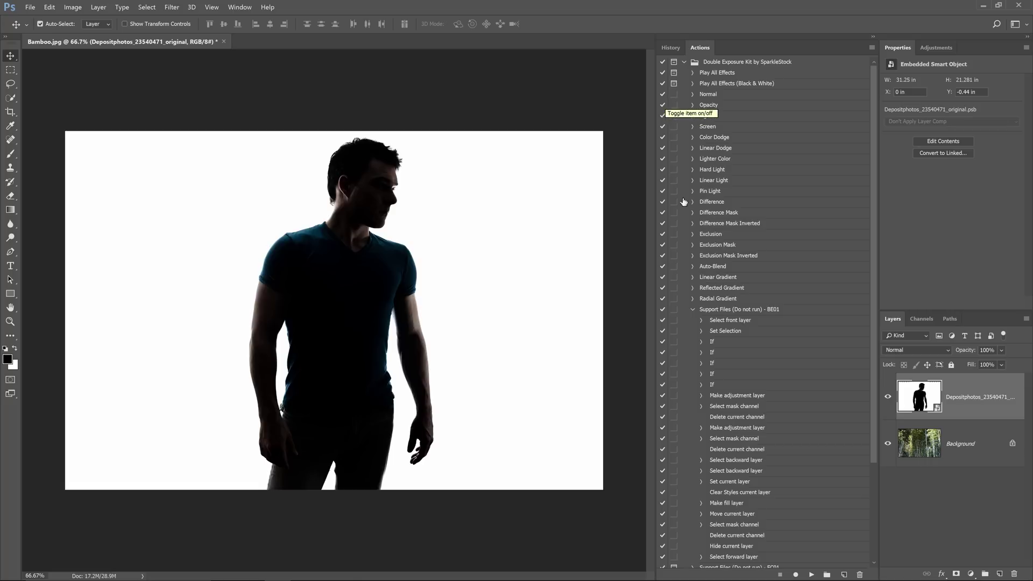
left_click(693, 309)
left_click(692, 342)
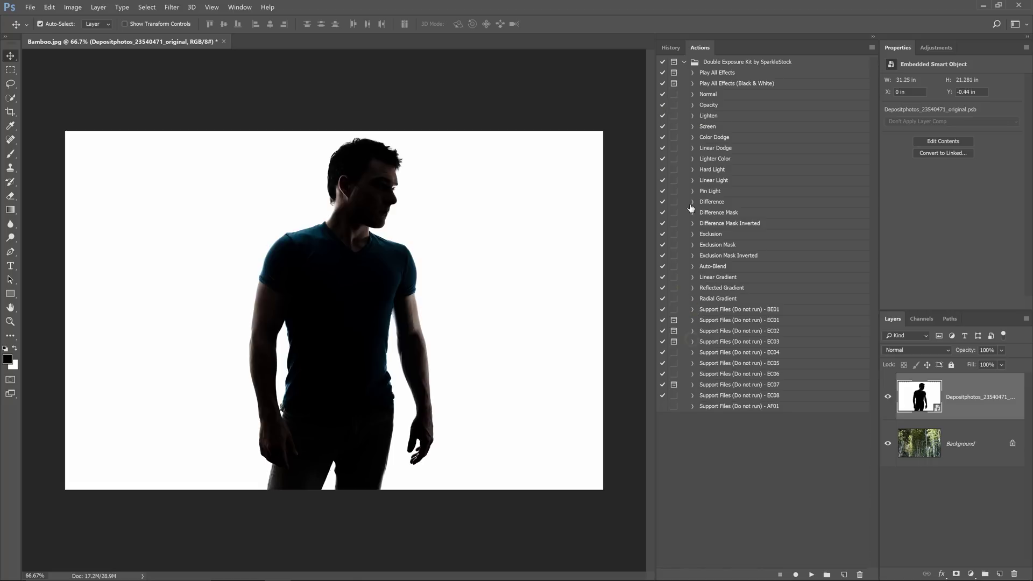
left_click(239, 7)
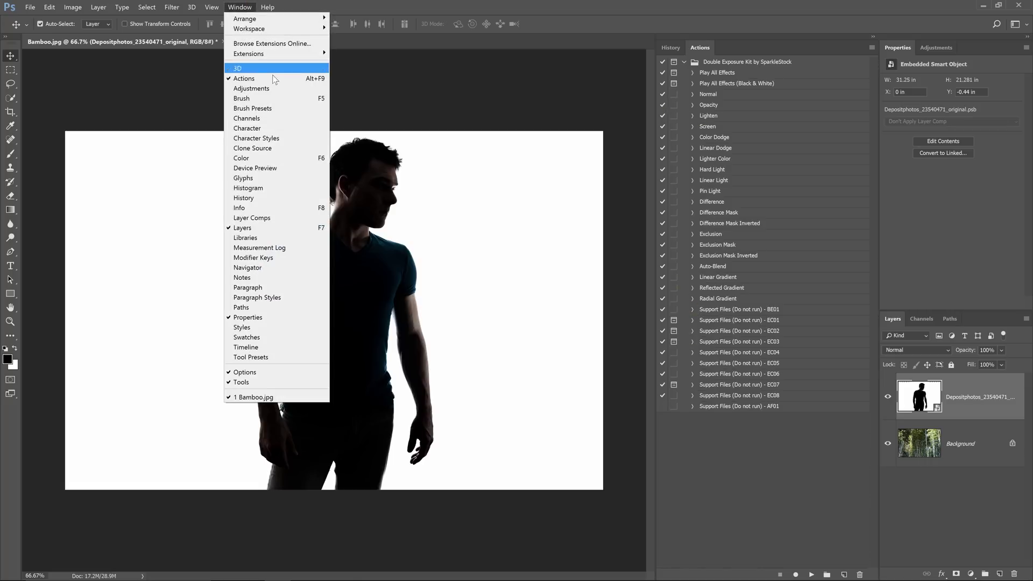
left_click(430, 94)
key("alt+Tab")
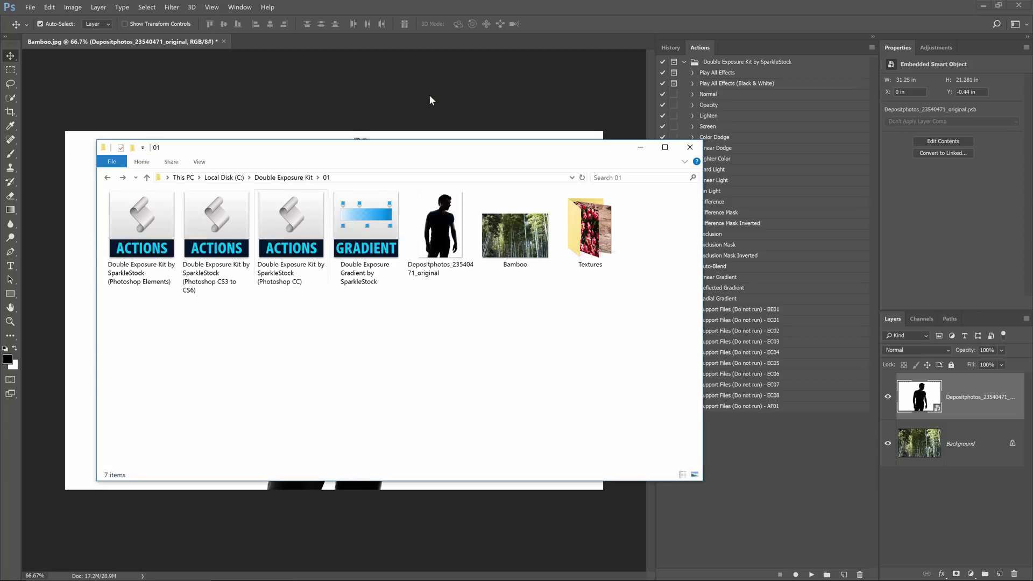
left_click_drag(212, 203, 760, 415)
left_click(684, 418)
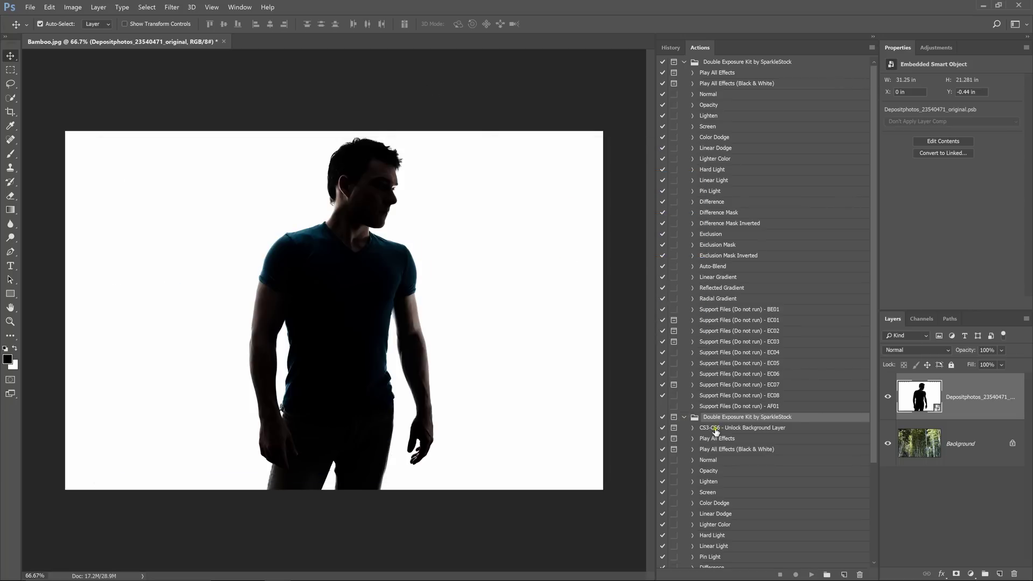
left_click(761, 428)
scroll(770, 452, "down", 3)
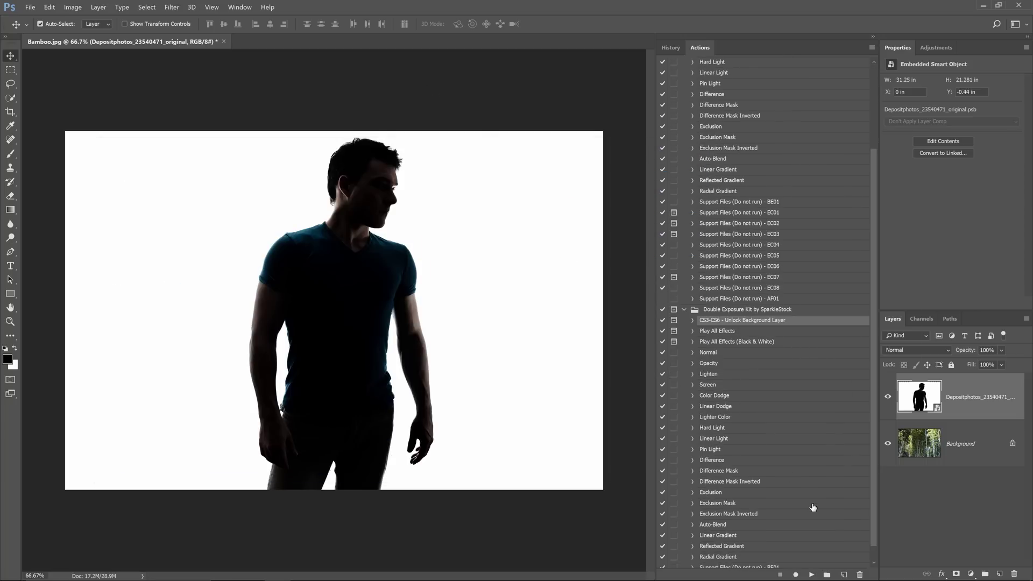
left_click(775, 310)
left_click(861, 575)
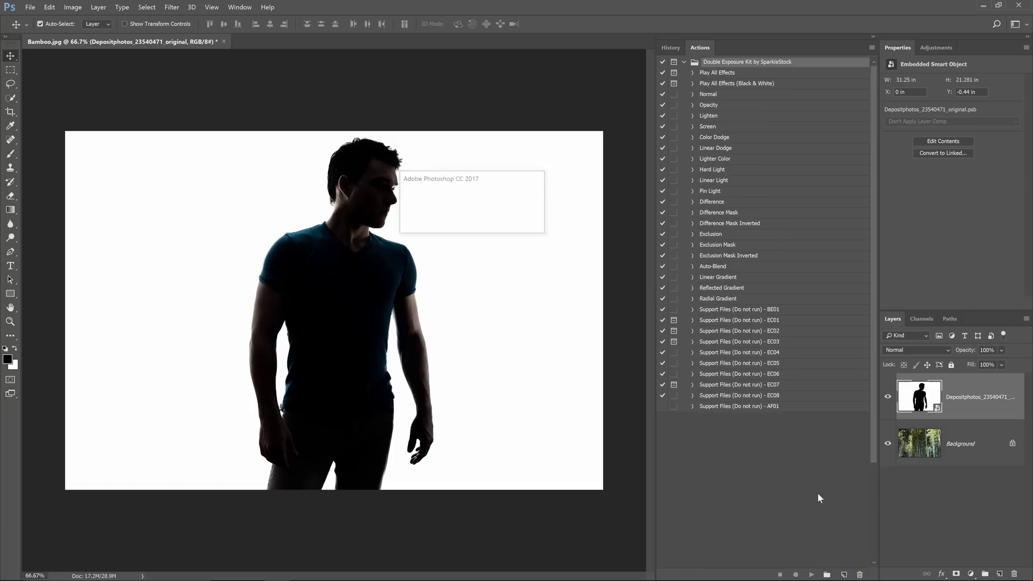
- Select and run the Play All Effects action from the kit's Actions set
left_click(714, 75)
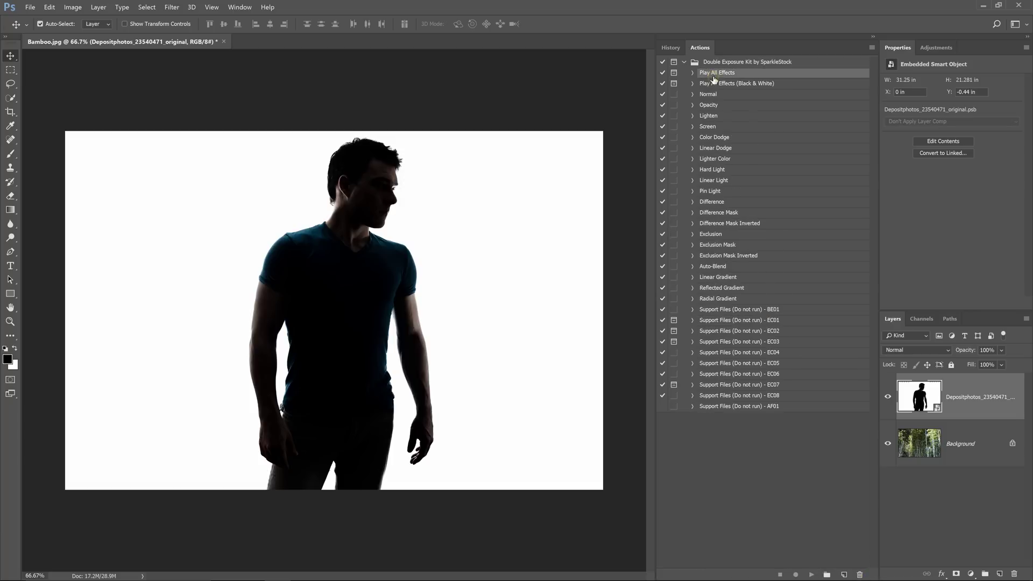
left_click(809, 575)
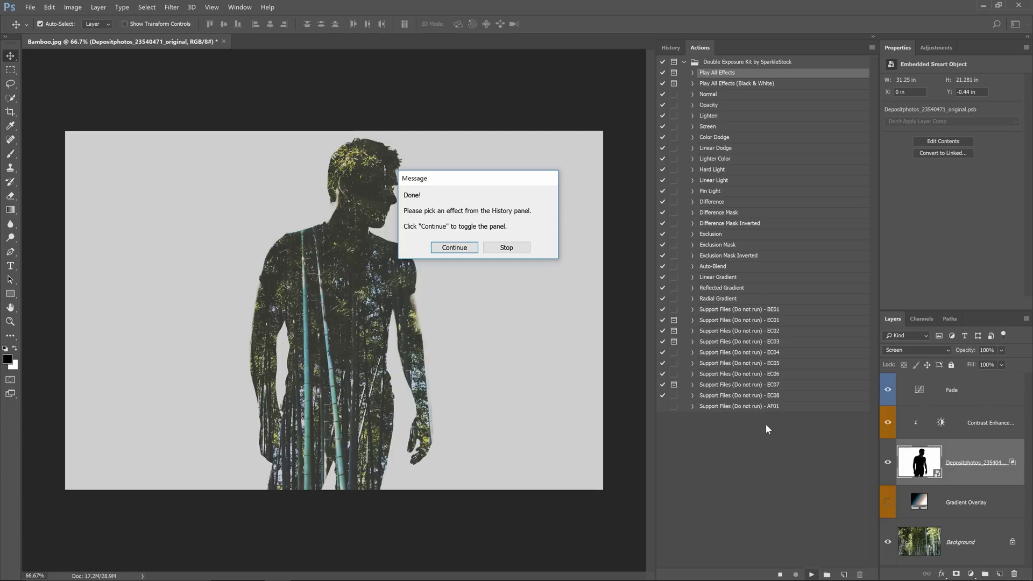
- Continue past the Done! message and preview the Hard Light, Difference and Difference Mask Inverted snapshots
left_click(455, 247)
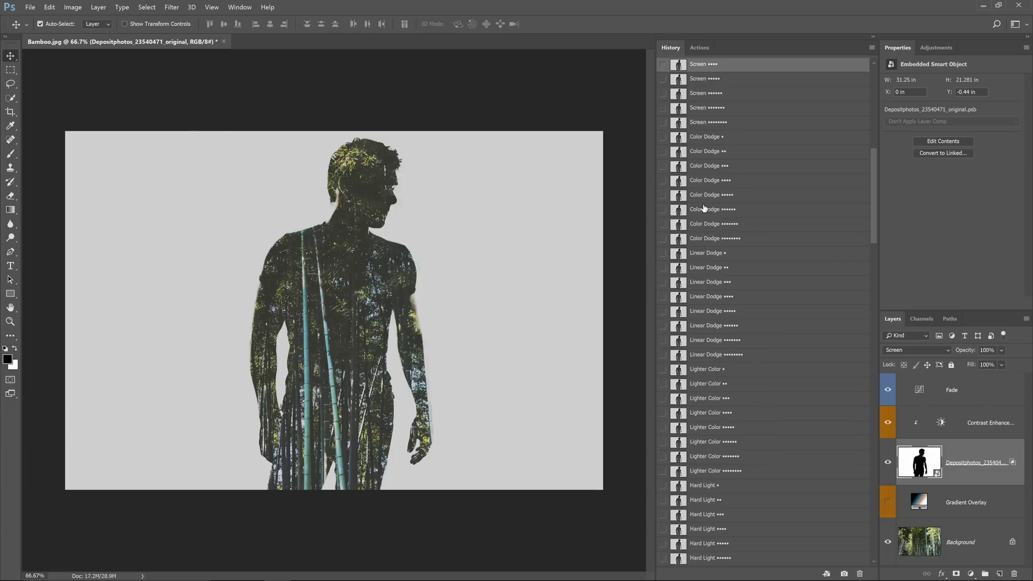
left_click(725, 165)
scroll(727, 269, "down", 5)
left_click(716, 313)
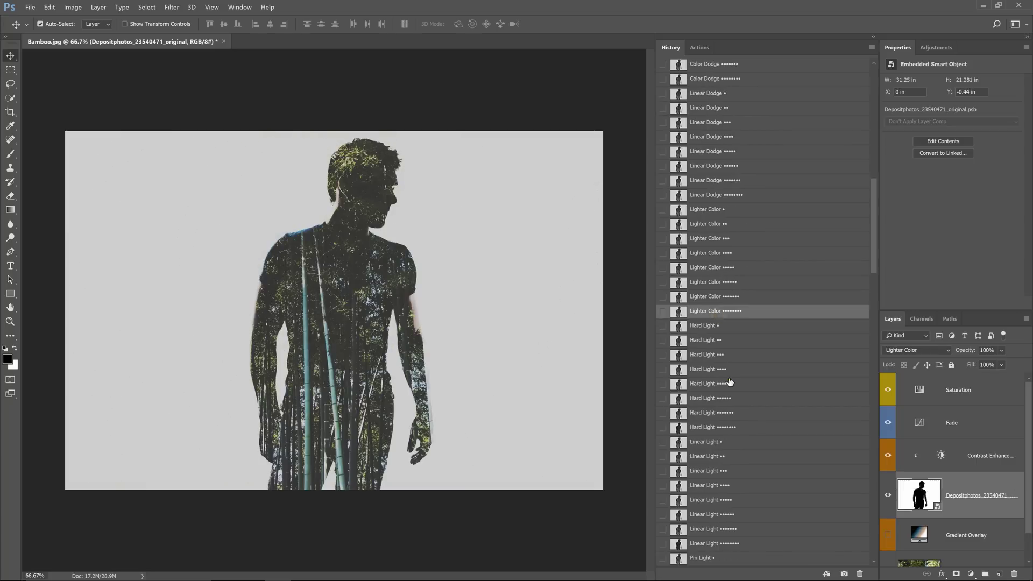
scroll(731, 409, "down", 2)
left_click(729, 401)
scroll(724, 425, "down", 3)
left_click(723, 428)
scroll(721, 420, "down", 3)
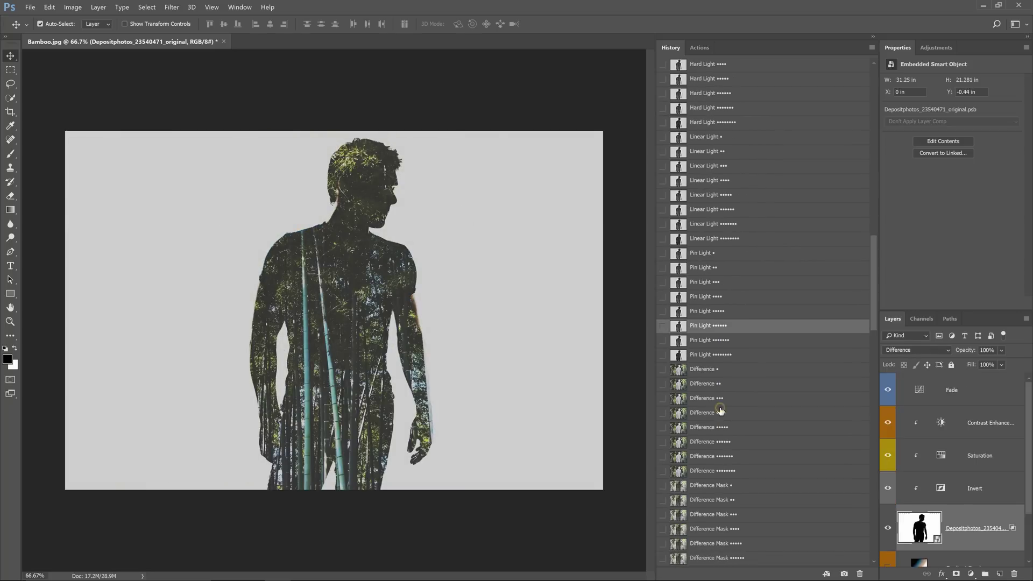
left_click(721, 412)
scroll(723, 414, "down", 4)
left_click(723, 414)
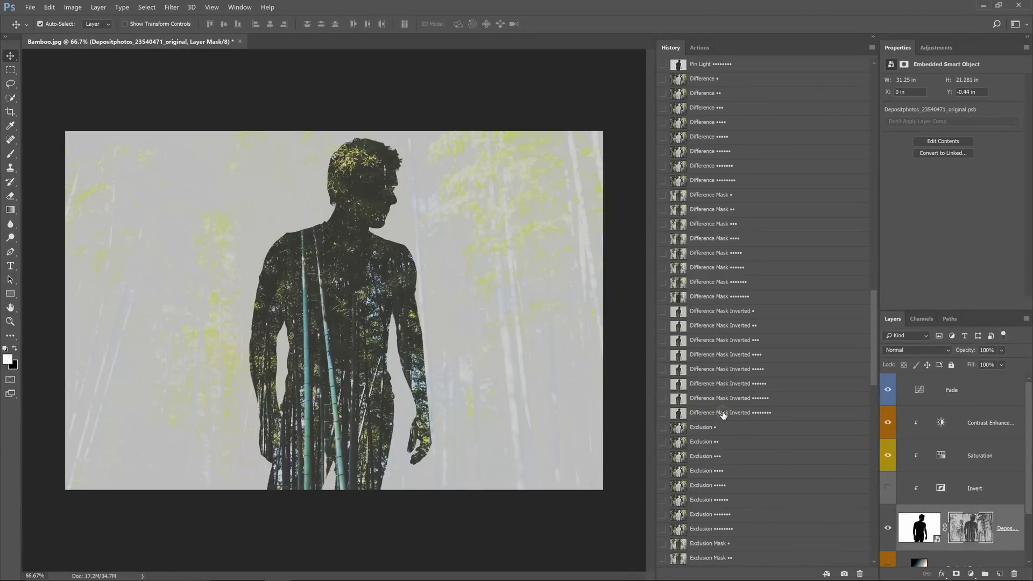
- Step through the Exclusion, Exclusion Mask and Auto-Blend snapshot variations
scroll(727, 398, "down", 1)
left_click(727, 384)
scroll(729, 387, "down", 3)
left_click(728, 390)
scroll(732, 393, "down", 3)
left_click(733, 395)
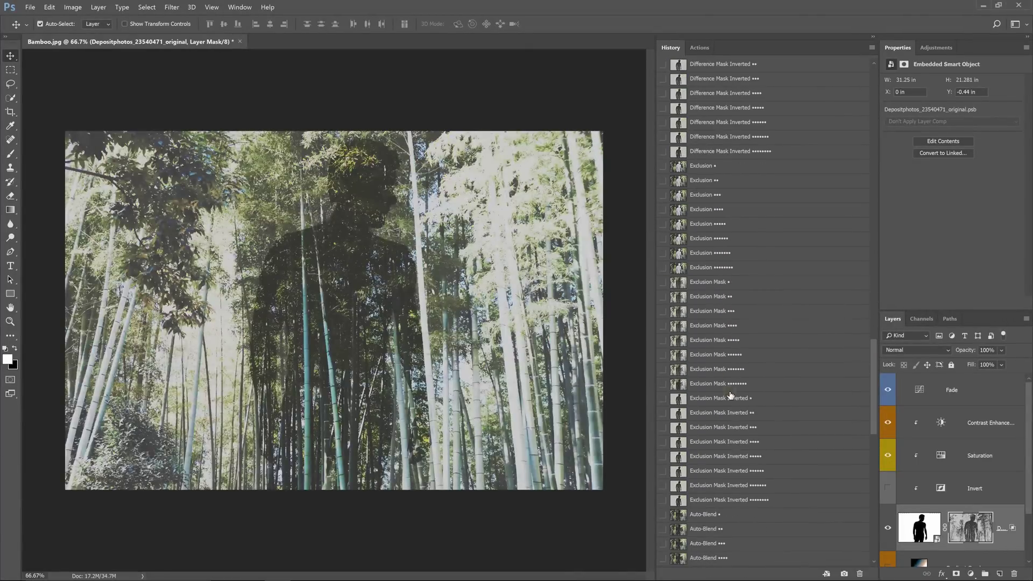
left_click(734, 458)
scroll(734, 458, "down", 3)
left_click(734, 457)
scroll(734, 457, "down", 3)
left_click(732, 416)
scroll(732, 417, "down", 3)
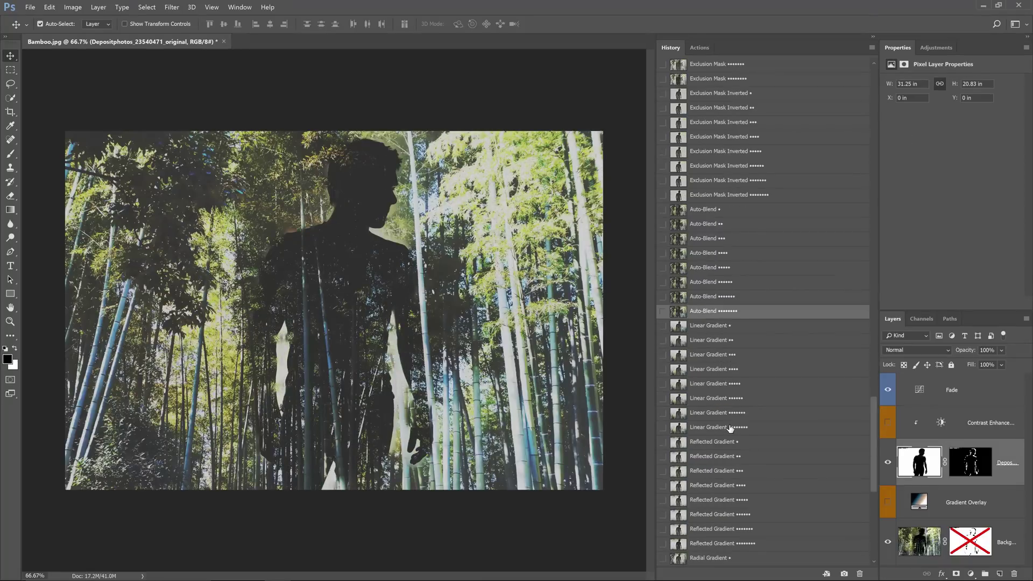
- Compare Linear, Reflected and Radial Gradient snapshots, settling on a mid-strength Radial Gradient
left_click(730, 428)
scroll(730, 428, "down", 3)
left_click(731, 425)
left_click(743, 490)
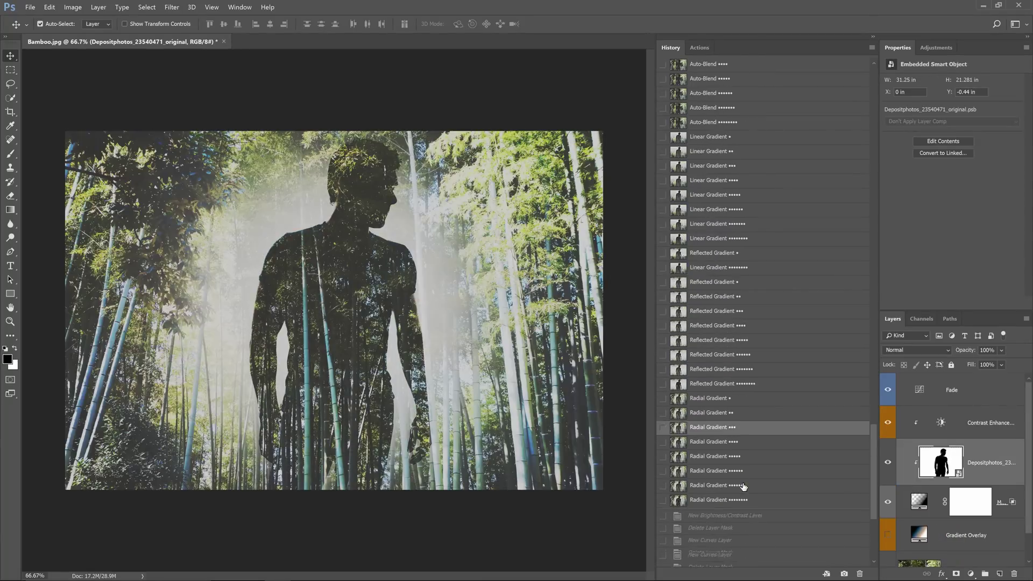
scroll(743, 487, "down", 2)
left_click(735, 472)
left_click(752, 428)
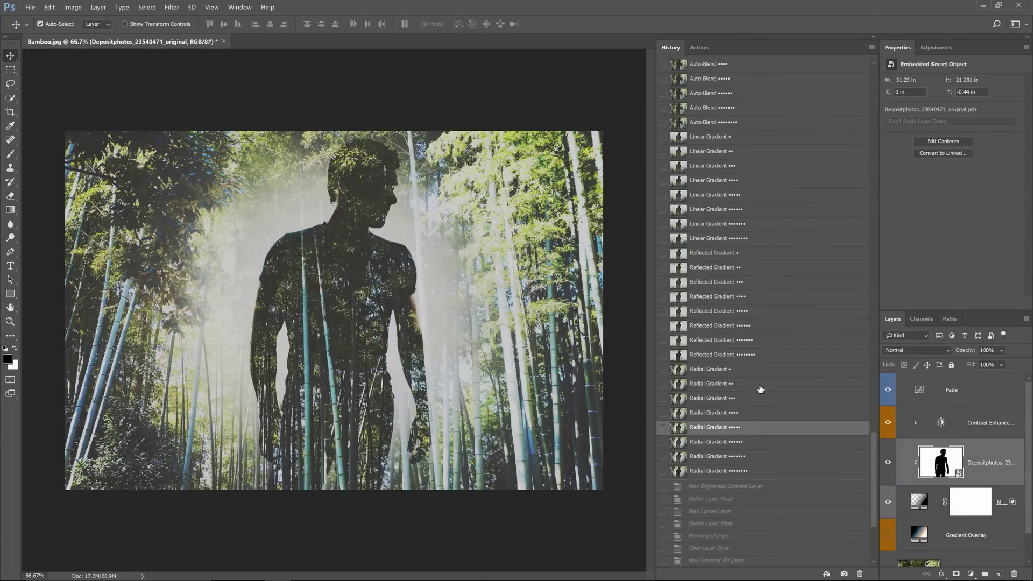
scroll(761, 398, "up", 2)
scroll(762, 401, "up", 9)
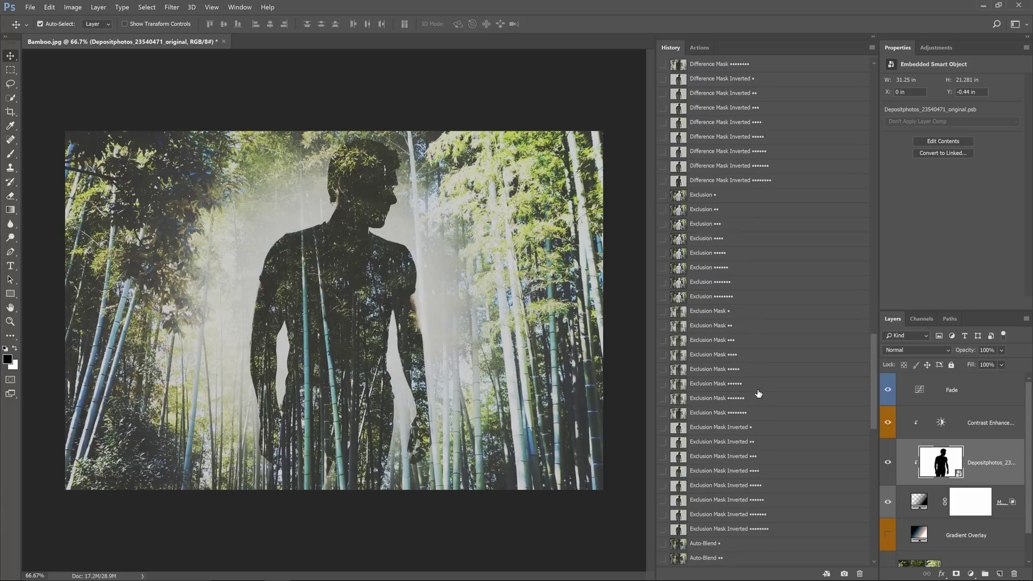
left_click_drag(871, 279, 886, 141)
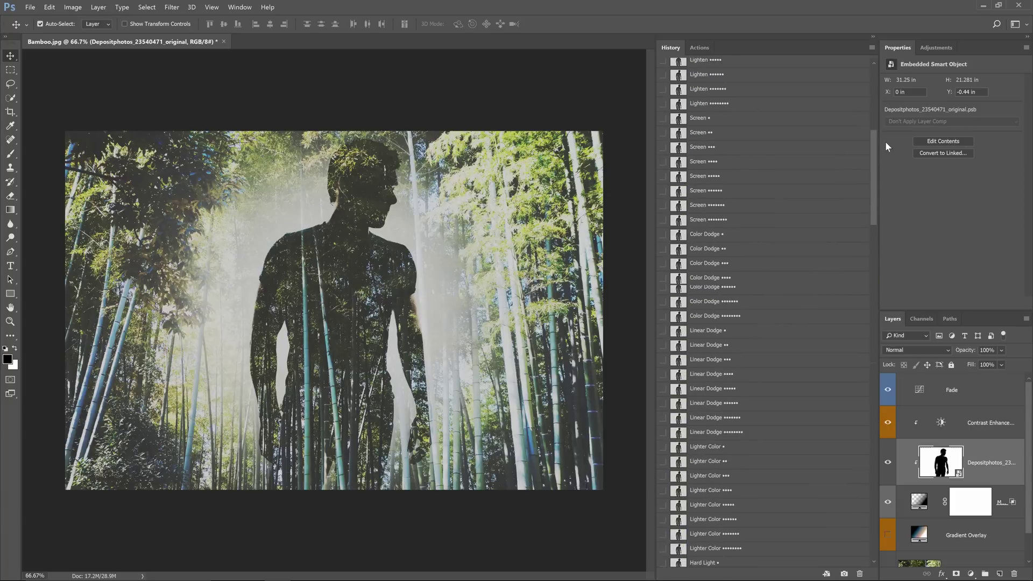
- Return to the Screen variation and lower the Fade layer's opacity
left_click(712, 181)
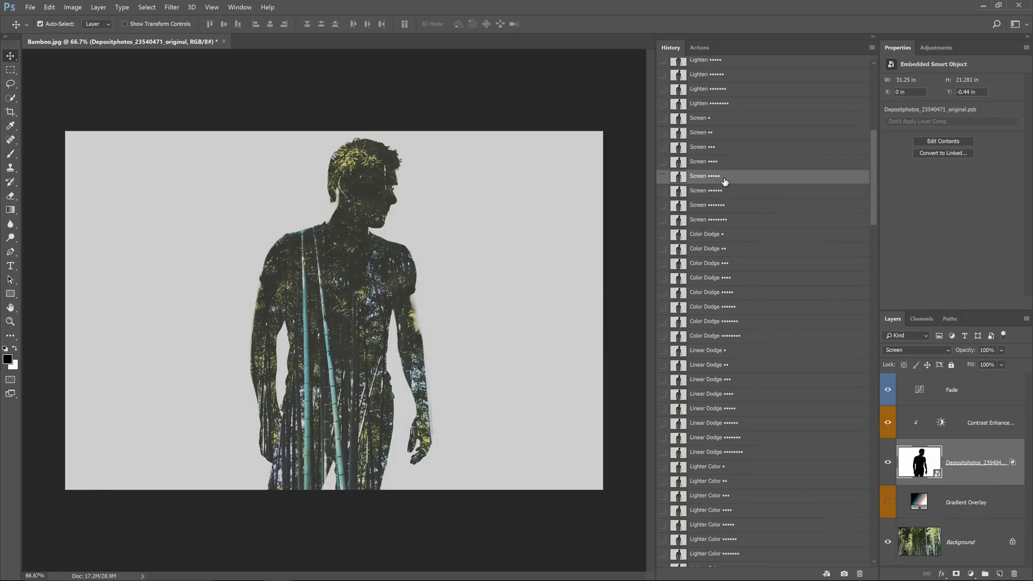
left_click(984, 390)
left_click(999, 350)
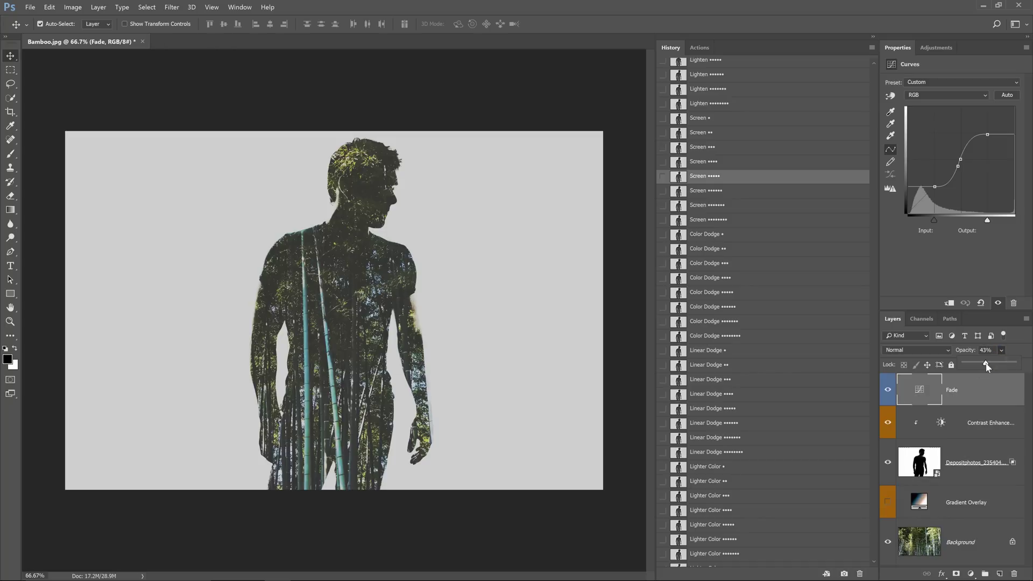
mouse_move(1003, 364)
left_mouse_down()
mouse_move(965, 363)
mouse_move(1004, 366)
mouse_move(994, 366)
left_mouse_up()
- Hide the Contrast Enhancement layer, briefly checking the Gradient Overlay layer's effect
left_click(983, 426)
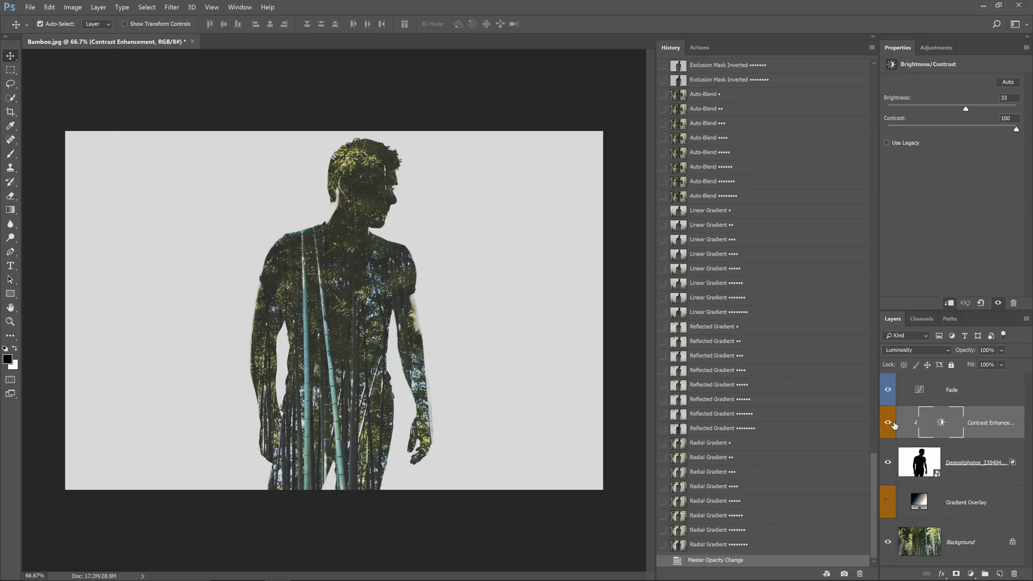
left_click(888, 423)
left_click(888, 423)
left_click(888, 423)
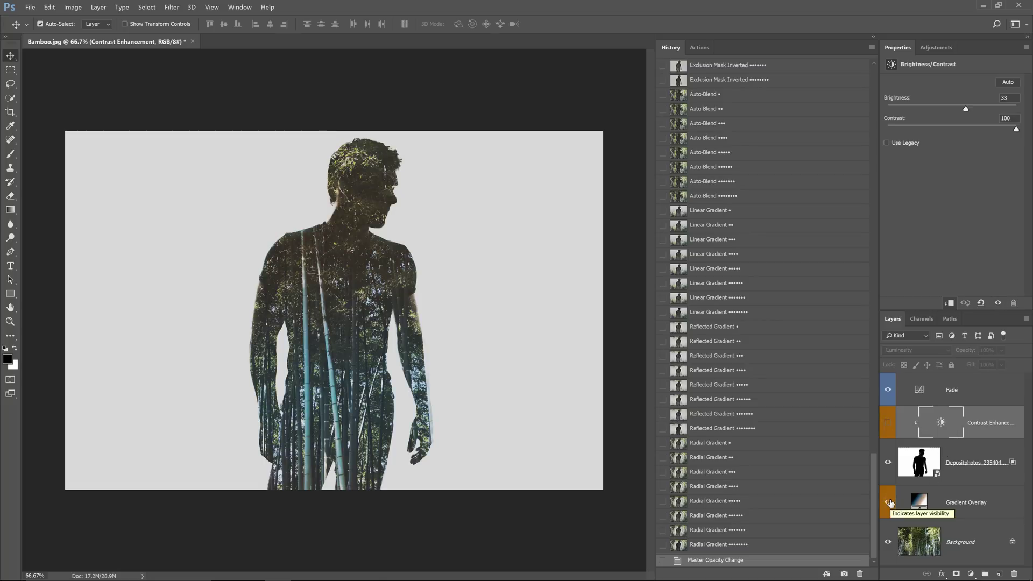
left_click(889, 503)
left_click(889, 503)
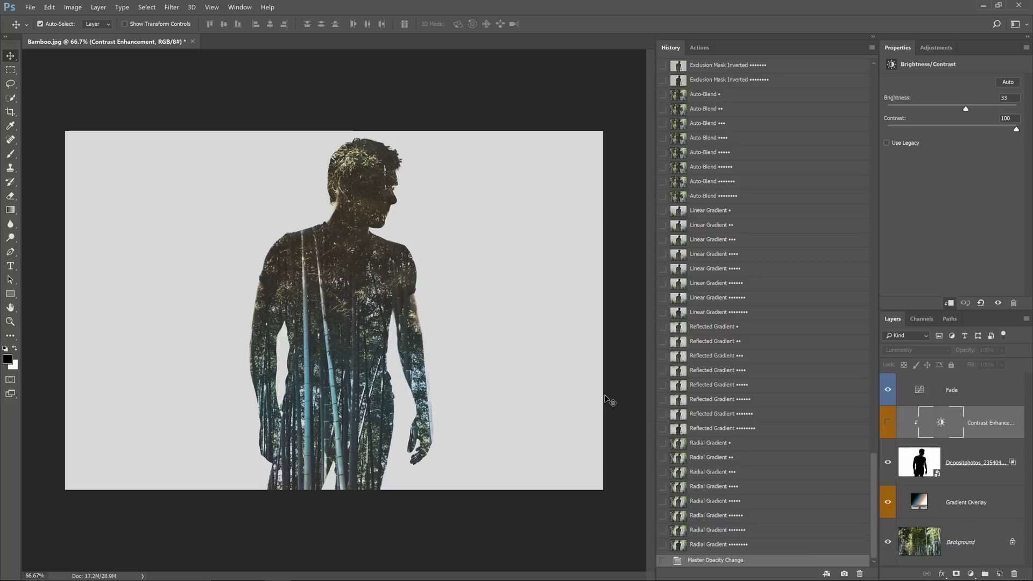
- Load the Double Exposure gradient file from the kit's 01 folder into Photoshop
key("alt+Tab")
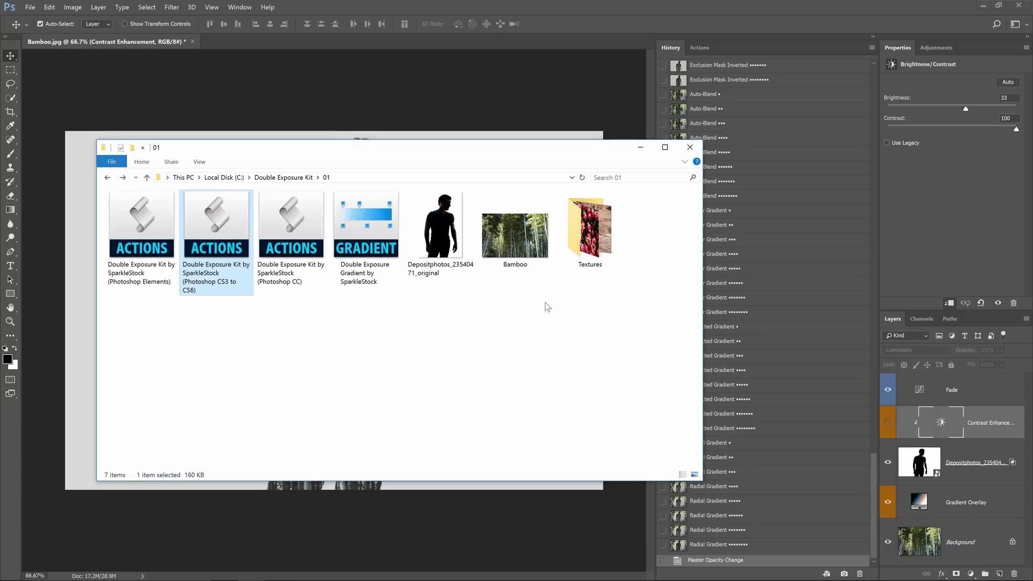
left_click(399, 282)
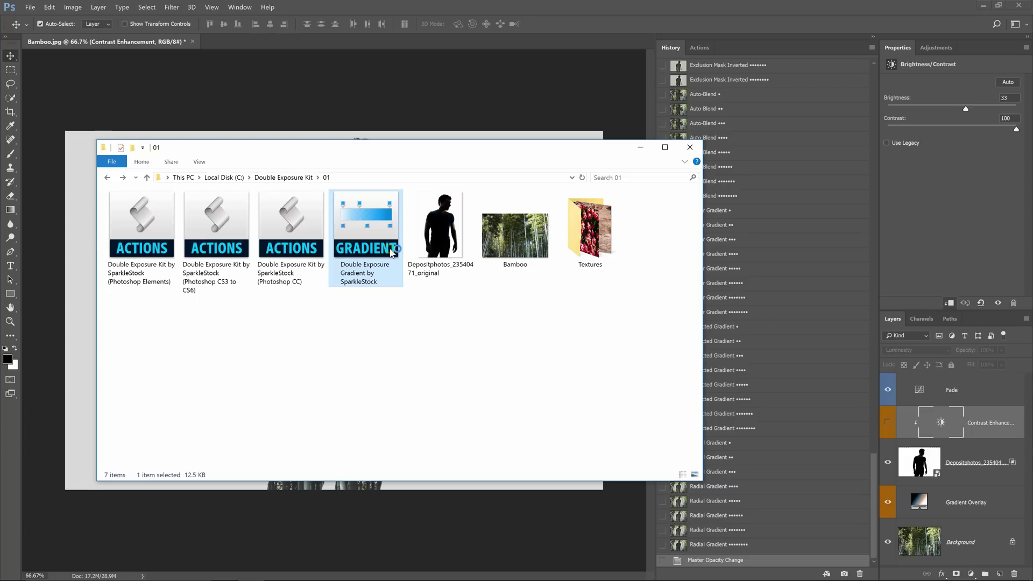
key("alt+Tab")
- Change the Gradient Overlay fill to a new preset after comparing teal and dark-to-pink gradients
double_click(920, 501)
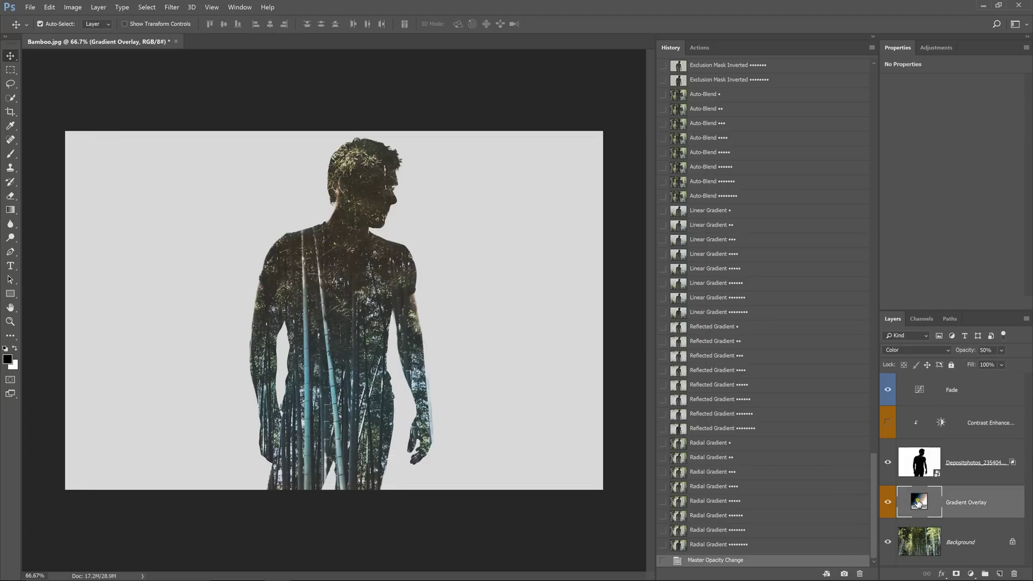
left_click(539, 167)
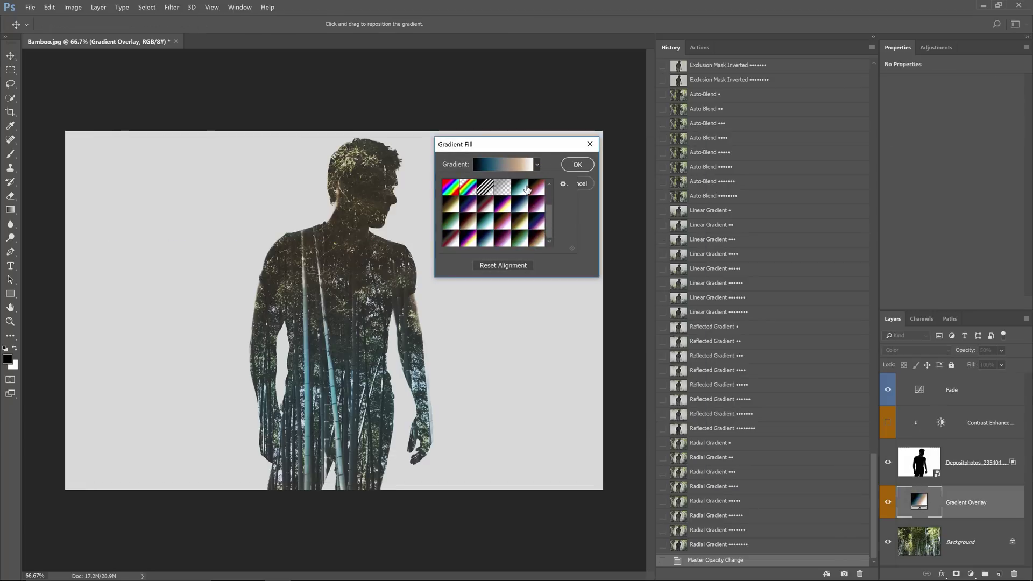
left_click(521, 194)
left_click(540, 200)
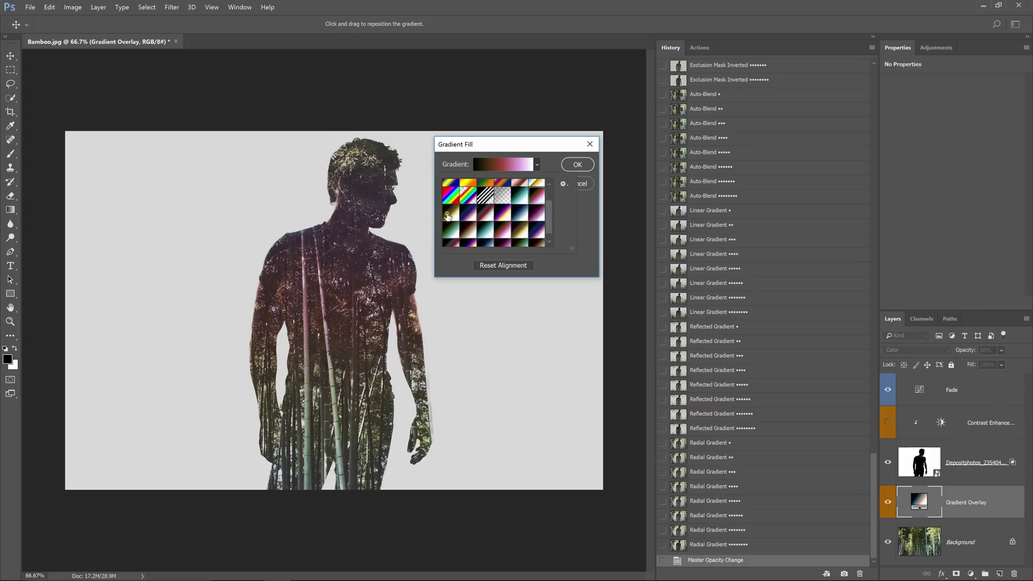
left_click(449, 215)
left_click(467, 215)
left_click(487, 216)
left_click(503, 217)
left_click(521, 217)
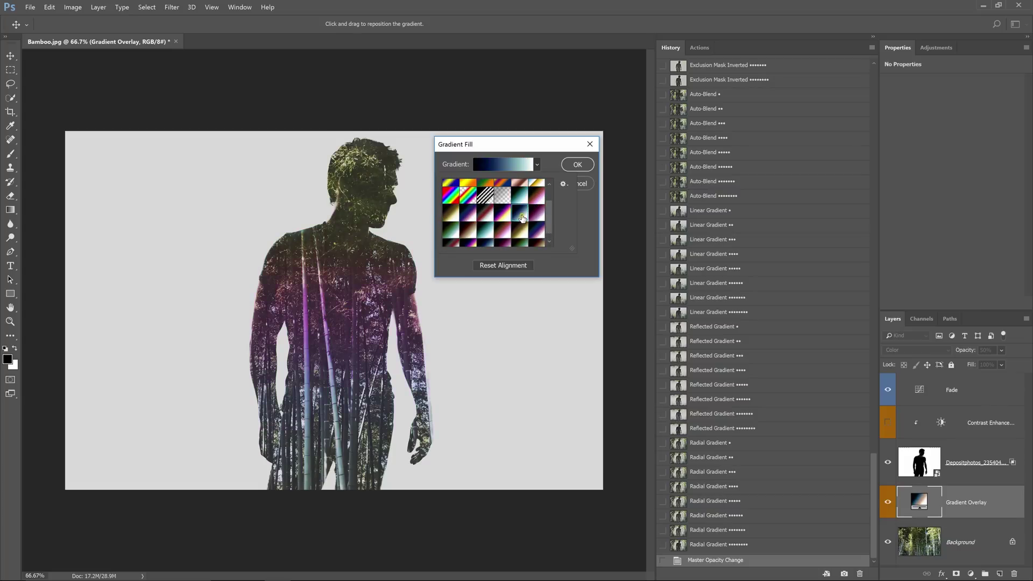
left_click(537, 217)
left_click(520, 197)
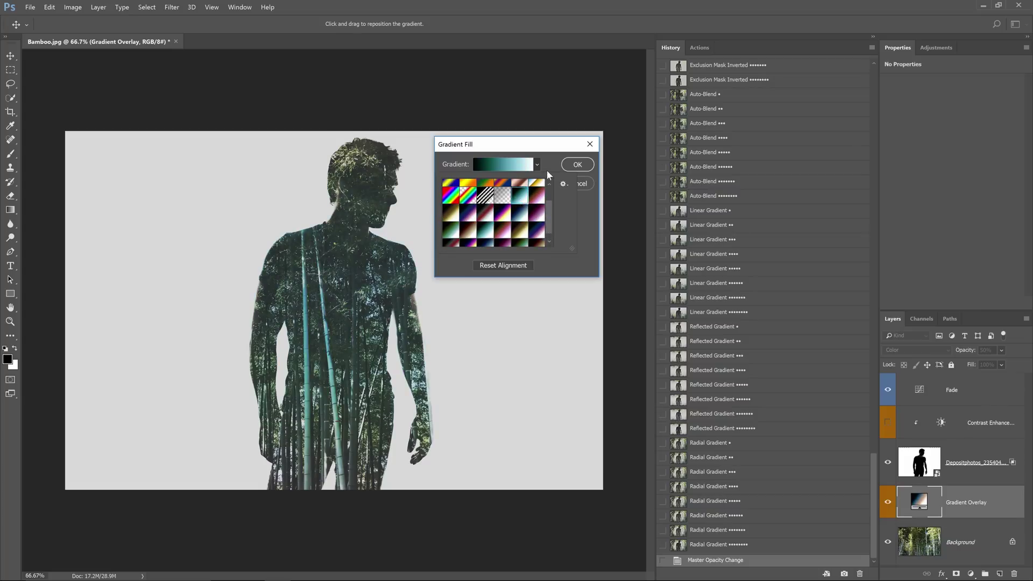
left_click(577, 165)
- Place the Tidal-Pools, Sea, Koi-Fish and Marsh textures from the Textures folder into the document
key("alt+Tab")
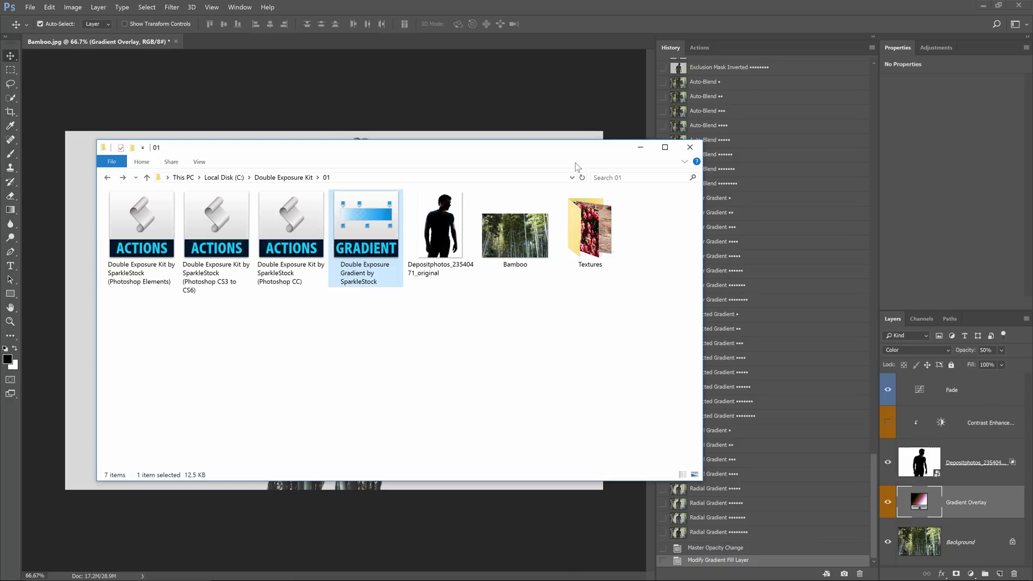
double_click(590, 231)
left_click(430, 303)
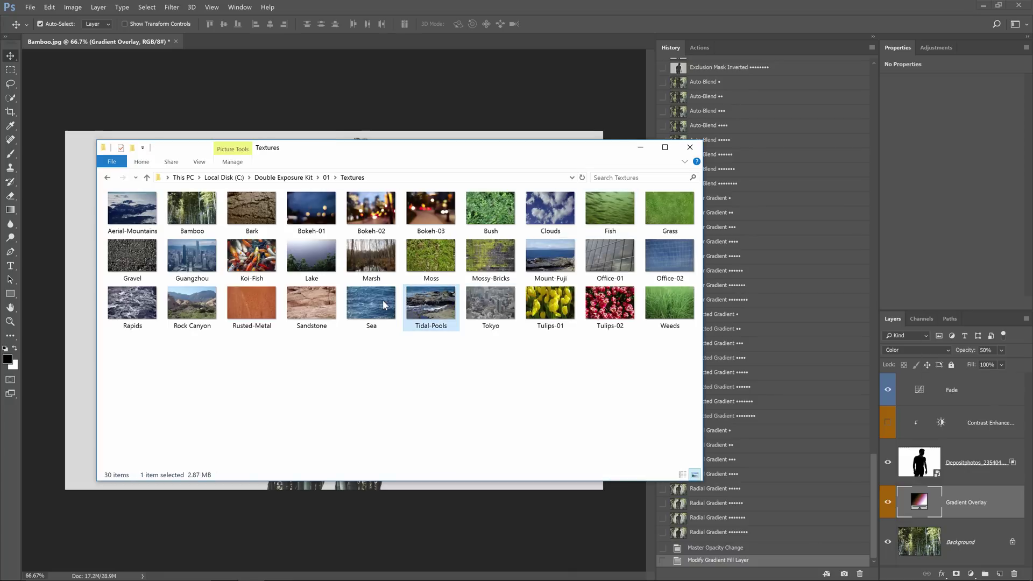
left_click(371, 303, "ctrl")
left_click(252, 255, "ctrl")
left_click(371, 255, "ctrl")
left_click_drag(430, 304, 501, 505)
key("Return")
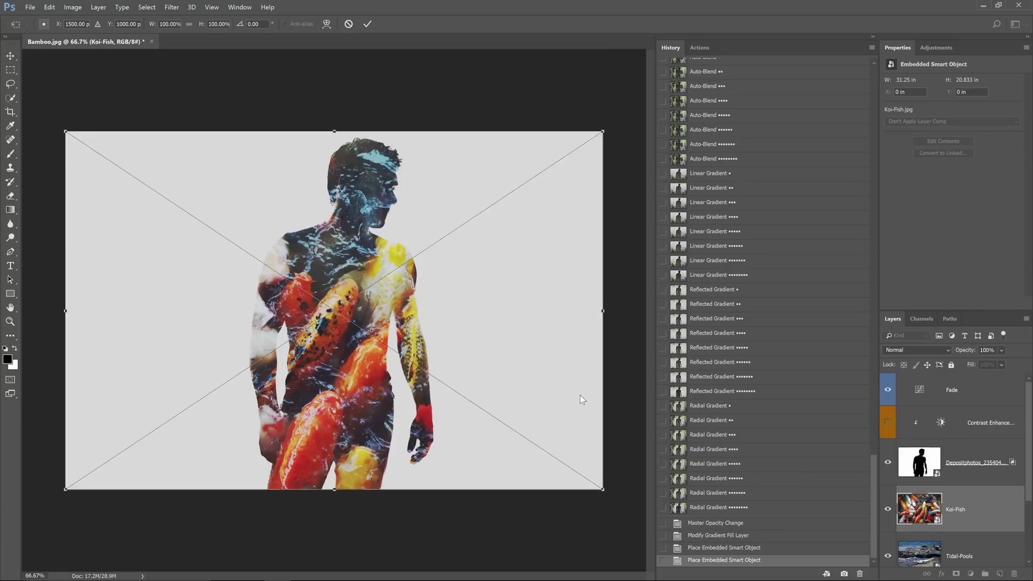
- Commit the Koi-Fish placement, stack the textures below Gradient Overlay and hide Sea
key("Return")
key("Return")
scroll(969, 468, "down", 2)
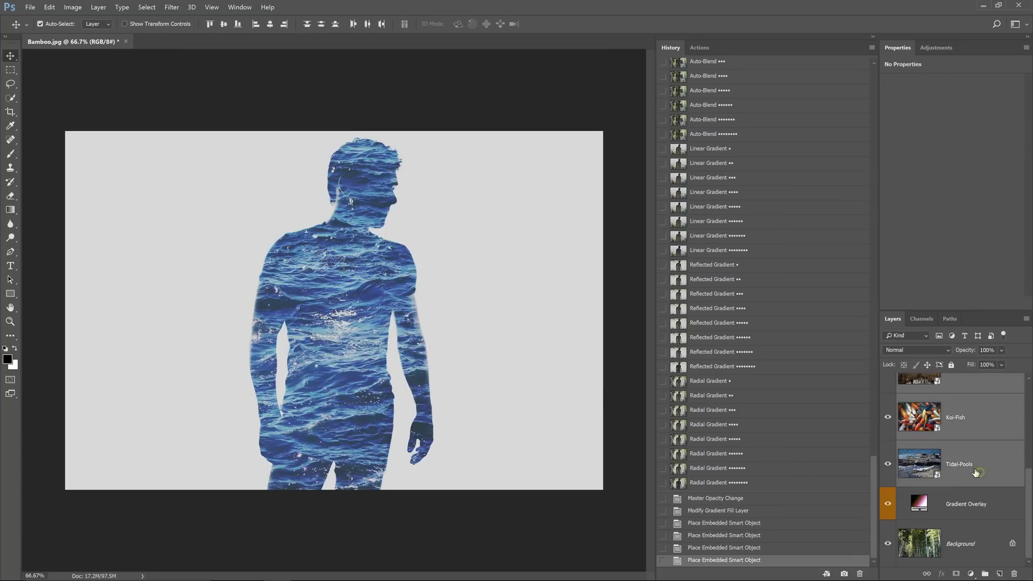
left_click_drag(975, 472, 958, 533)
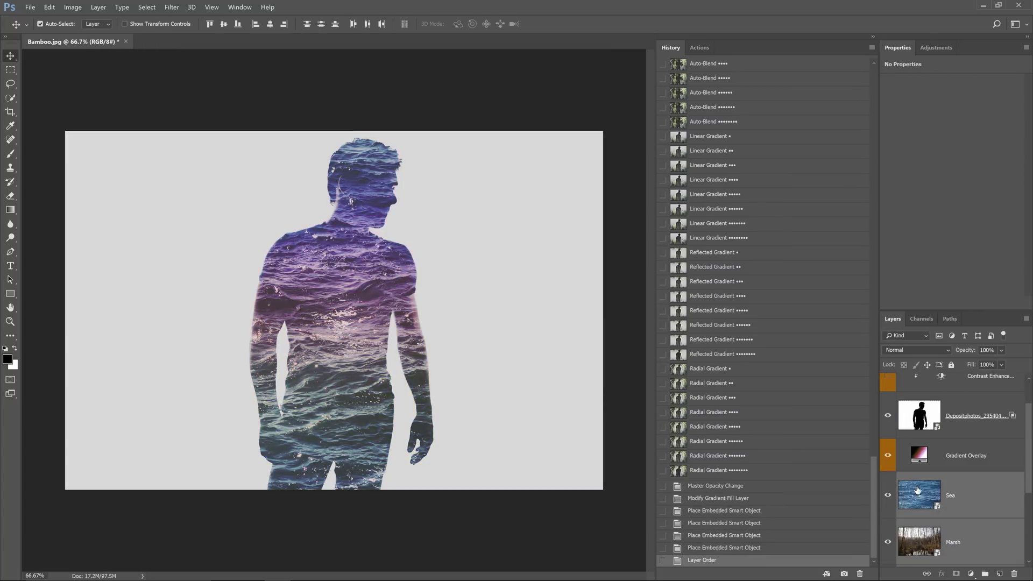
scroll(917, 490, "down", 2)
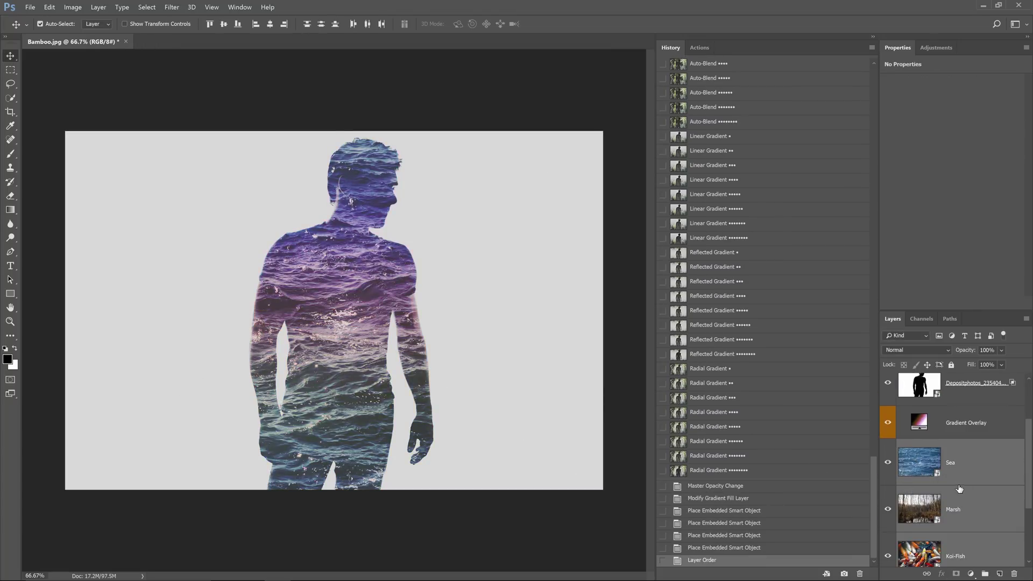
left_click_drag(888, 461, 888, 509)
left_click(888, 509)
left_click(888, 508)
- Rotate and shrink the Koi-Fish texture with Free Transform
left_click(955, 556)
scroll(956, 485, "down", 2)
key("ctrl+t")
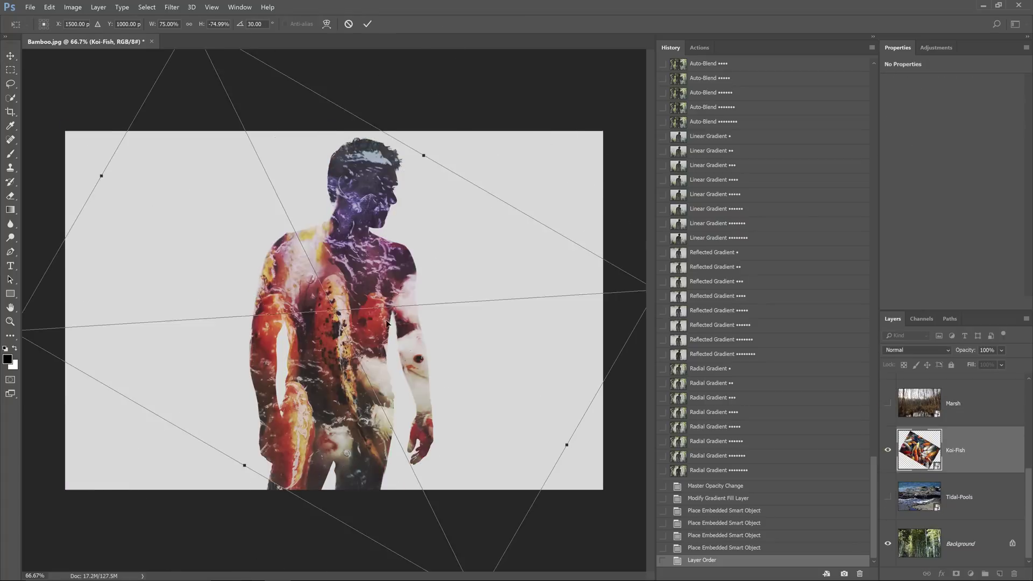
left_click_drag(388, 323, 409, 200)
key("ctrl+minus")
key("Return")
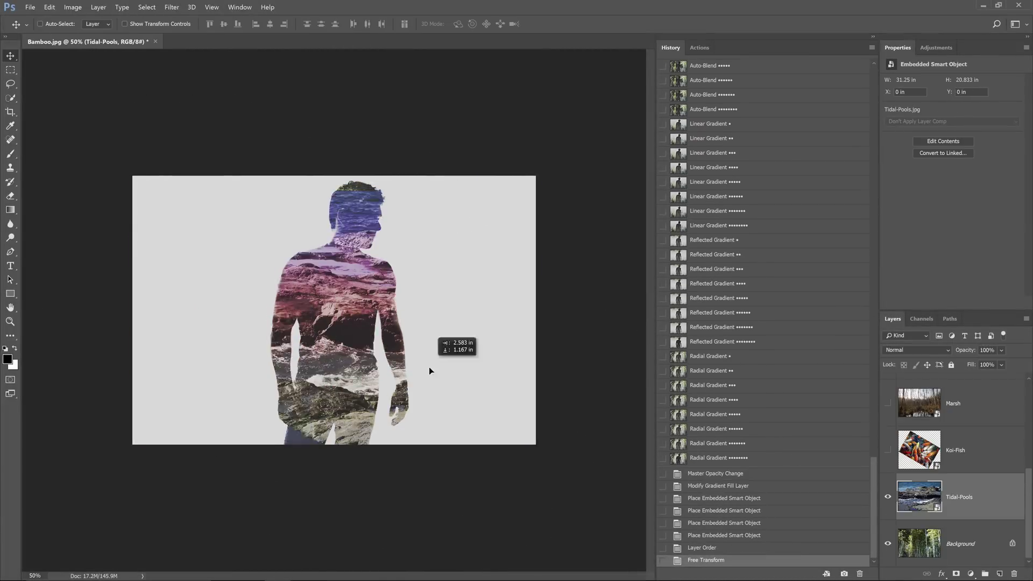
- Reposition the Tidal-Pools texture inside the silhouette and rotate it about -18 degrees
left_click_drag(428, 366, 457, 567)
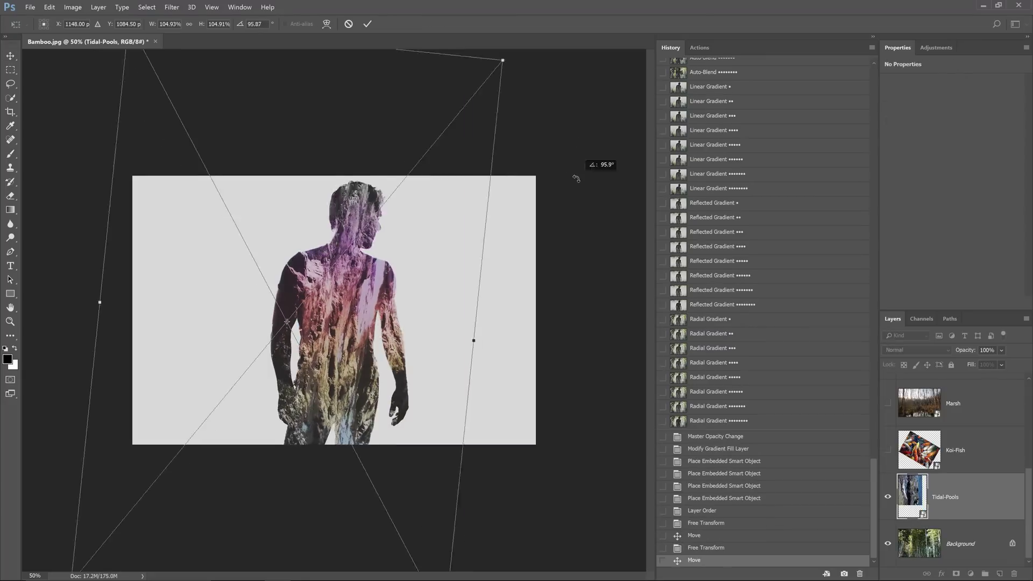
left_click_drag(577, 168, 230, 192)
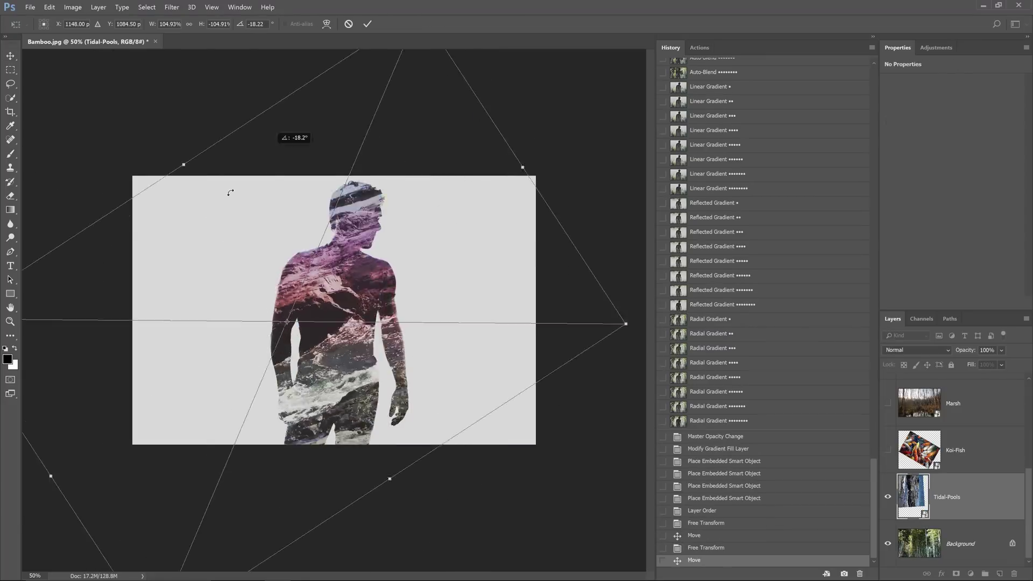
left_click_drag(301, 280, 344, 310)
key("Return")
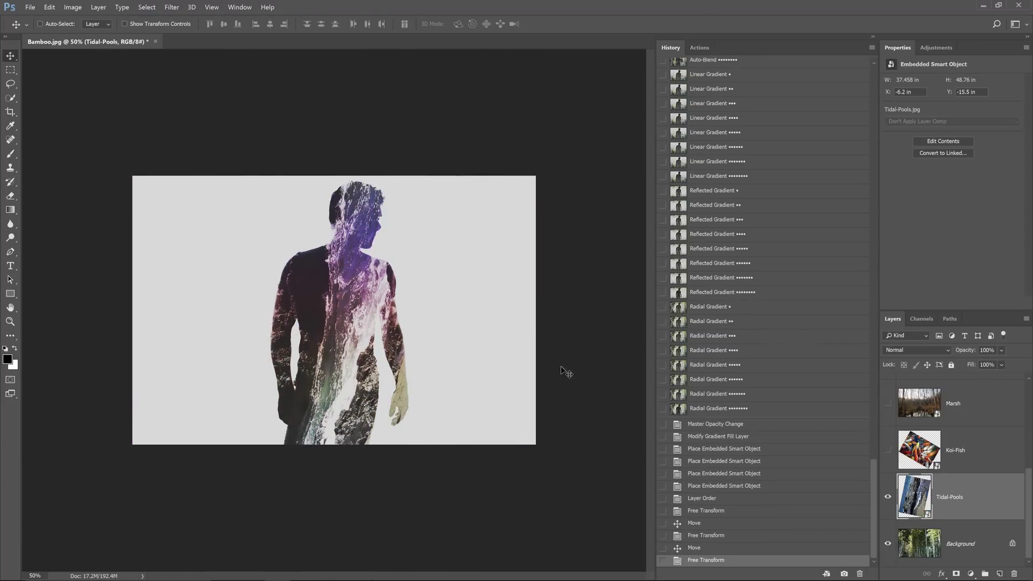
- Show the Marsh texture, rotate it 90° clockwise and flip it
left_click(888, 403)
left_click(958, 403)
key("ctrl+t")
right_click(474, 220)
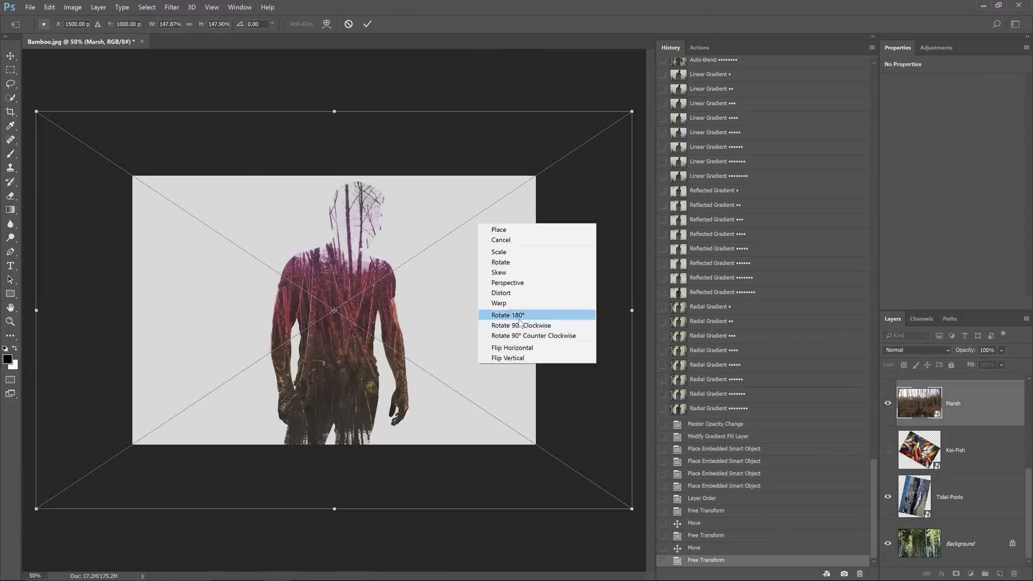
left_click(531, 312)
right_click(348, 335)
left_click(399, 450)
key("Return")
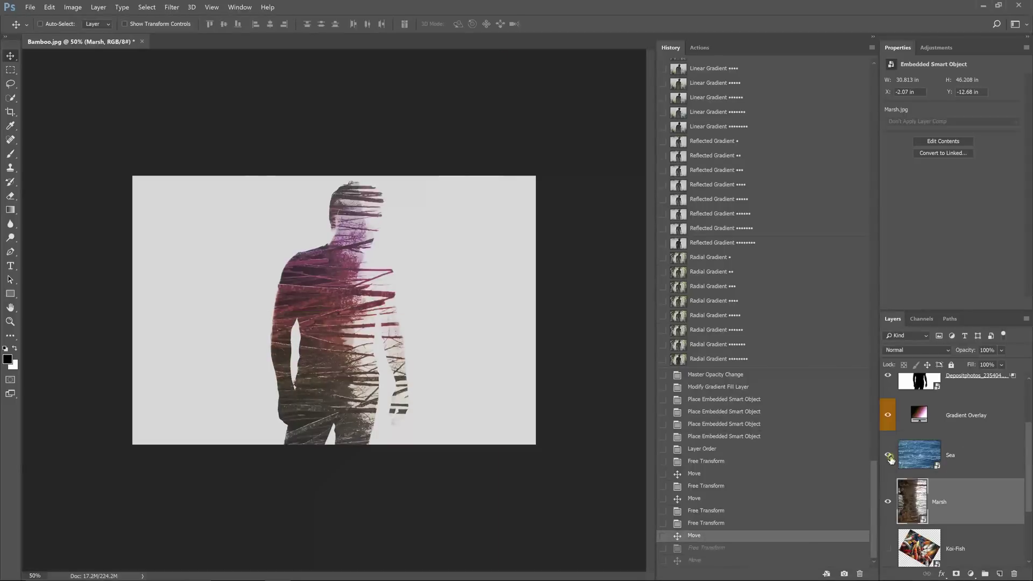
- Hide Koi-Fish to reveal Tidal-Pools, view at 100% and hide all panels
left_click(888, 451)
left_click(888, 451)
key("ctrl+1")
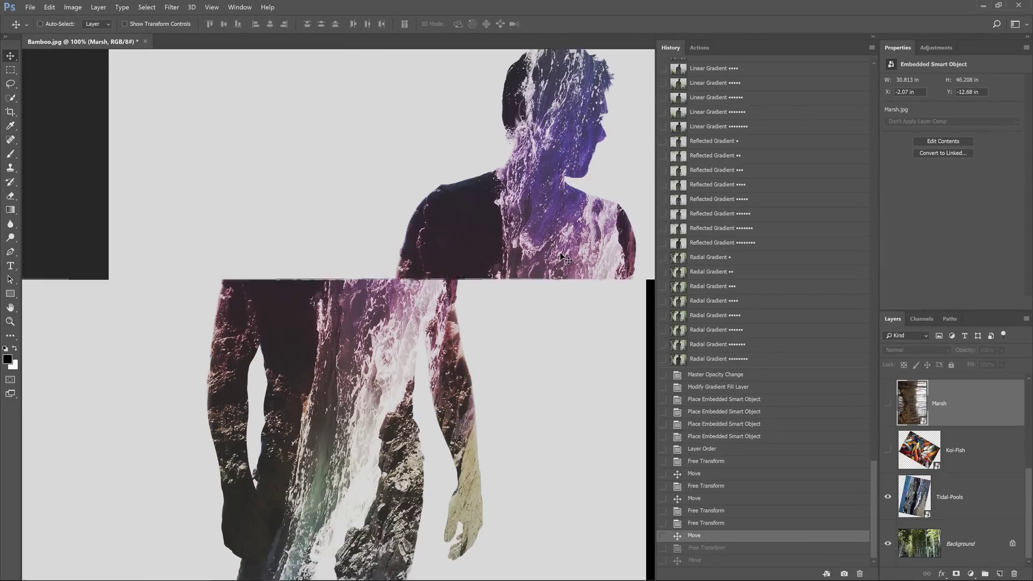
key("Tab")
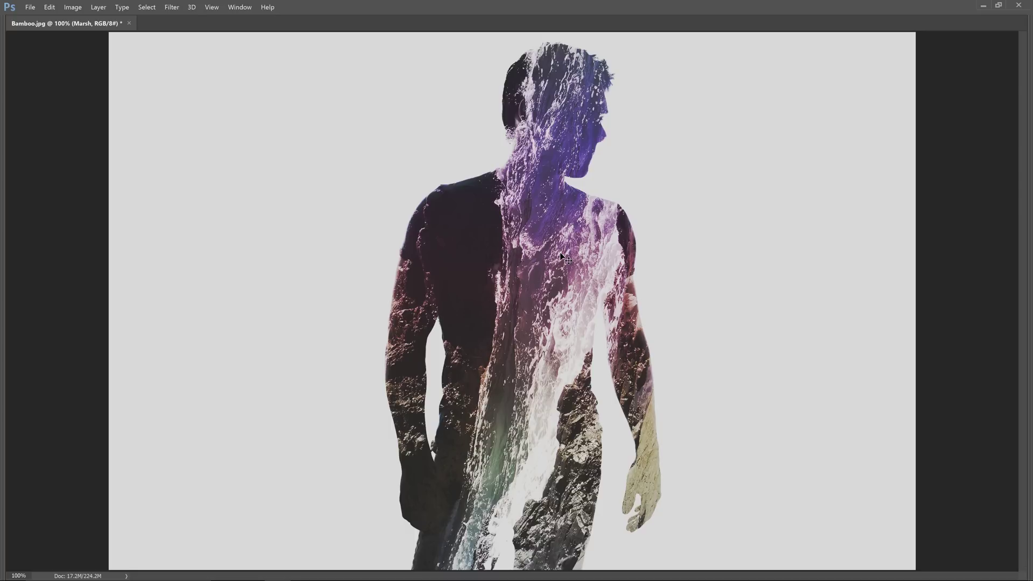